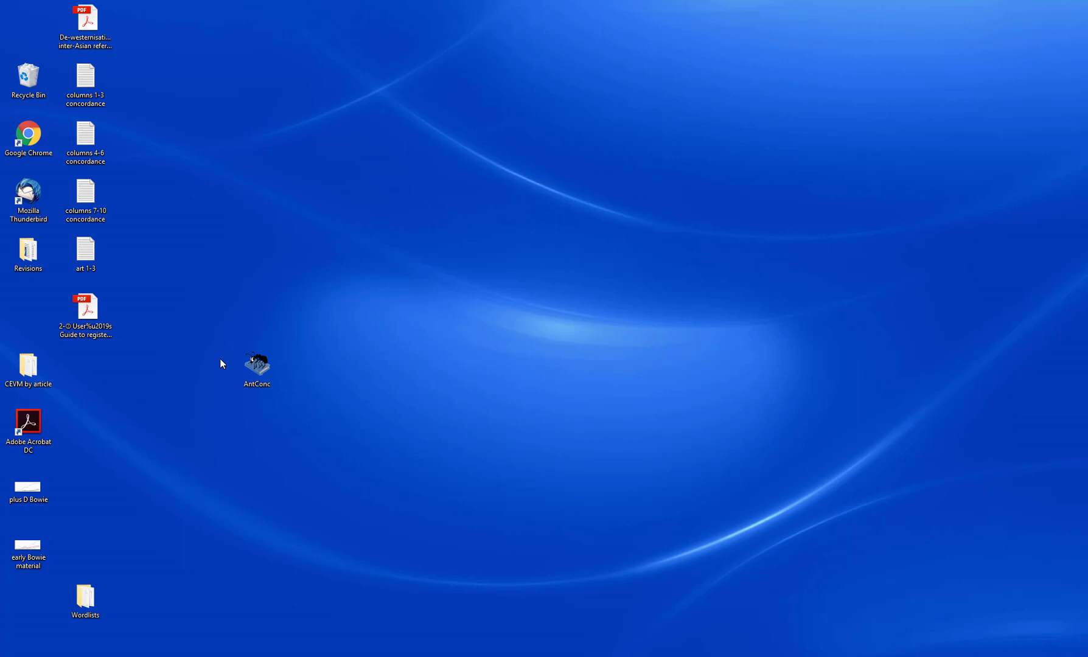
Launch AntConc from the desktop and maximize its window.
left_click(256, 364)
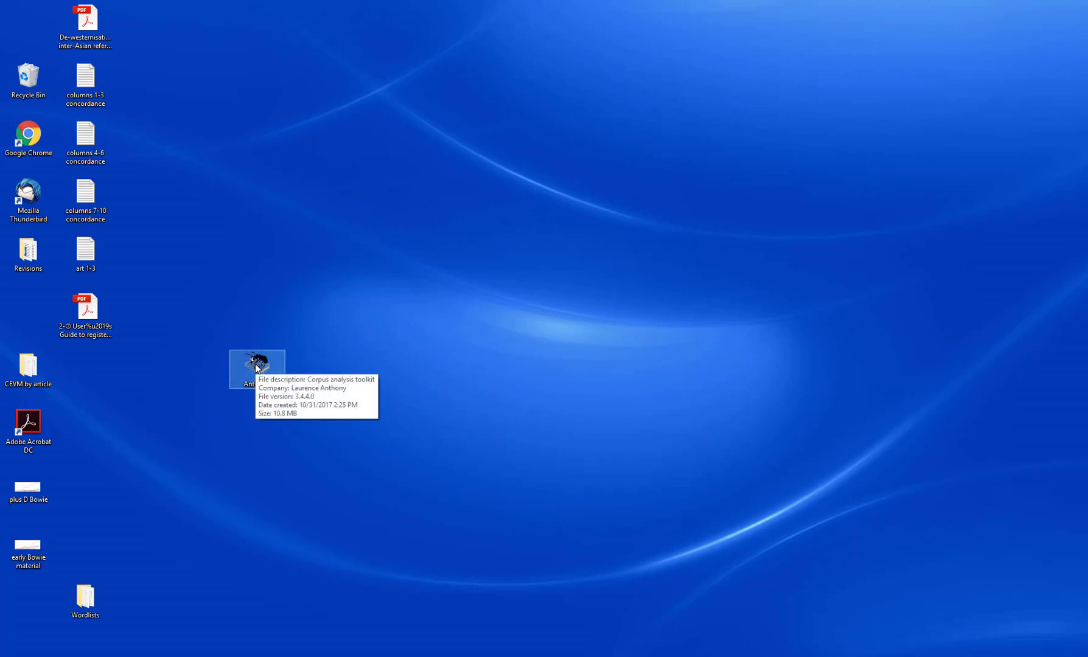
double_click(256, 368)
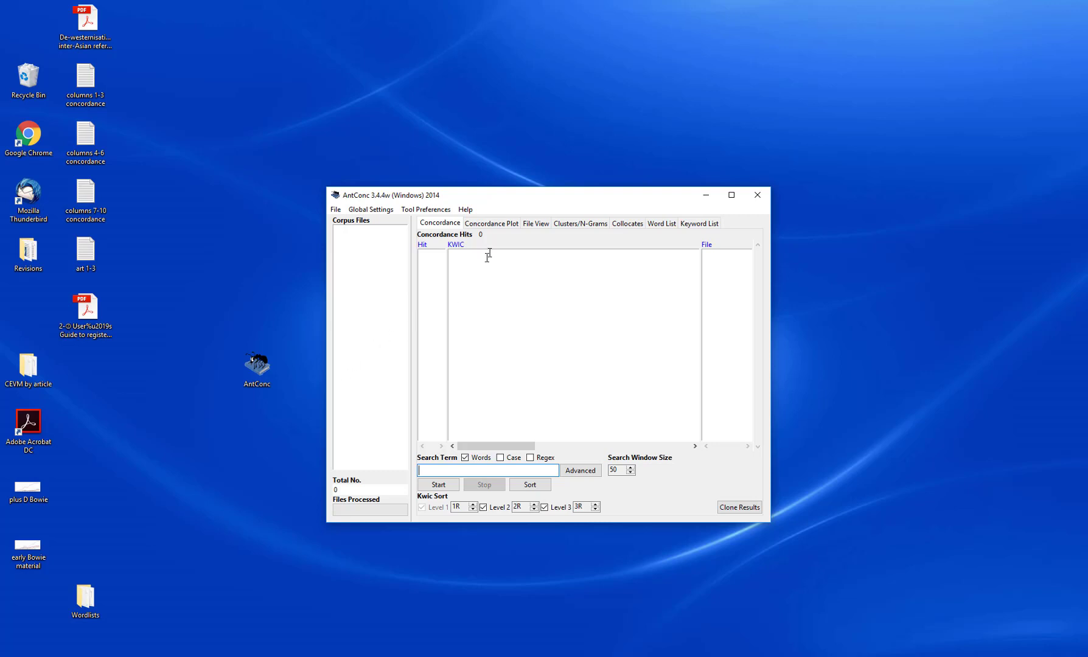
left_click(257, 369)
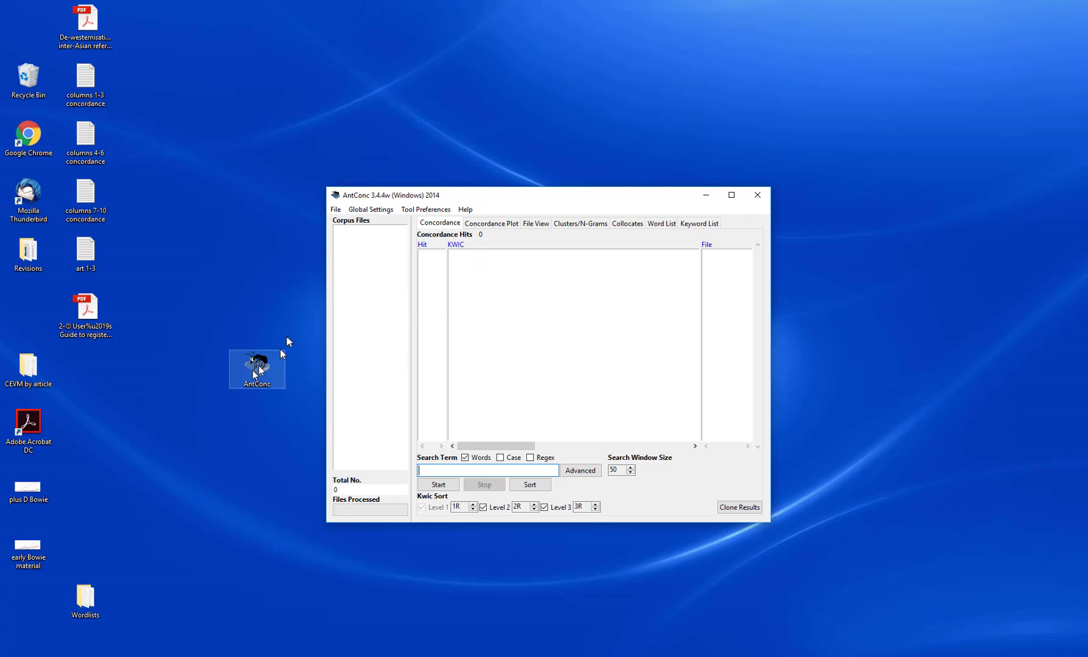
double_click(511, 197)
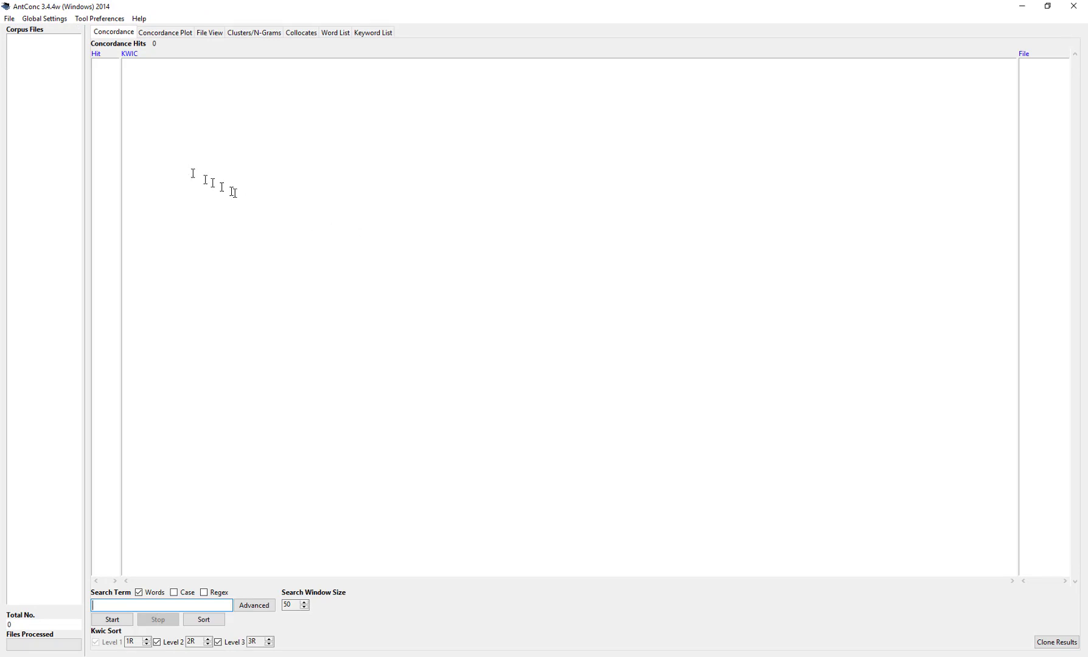
Load all the text files in the CEVM by article folder into AntConc as corpus files.
left_click(11, 20)
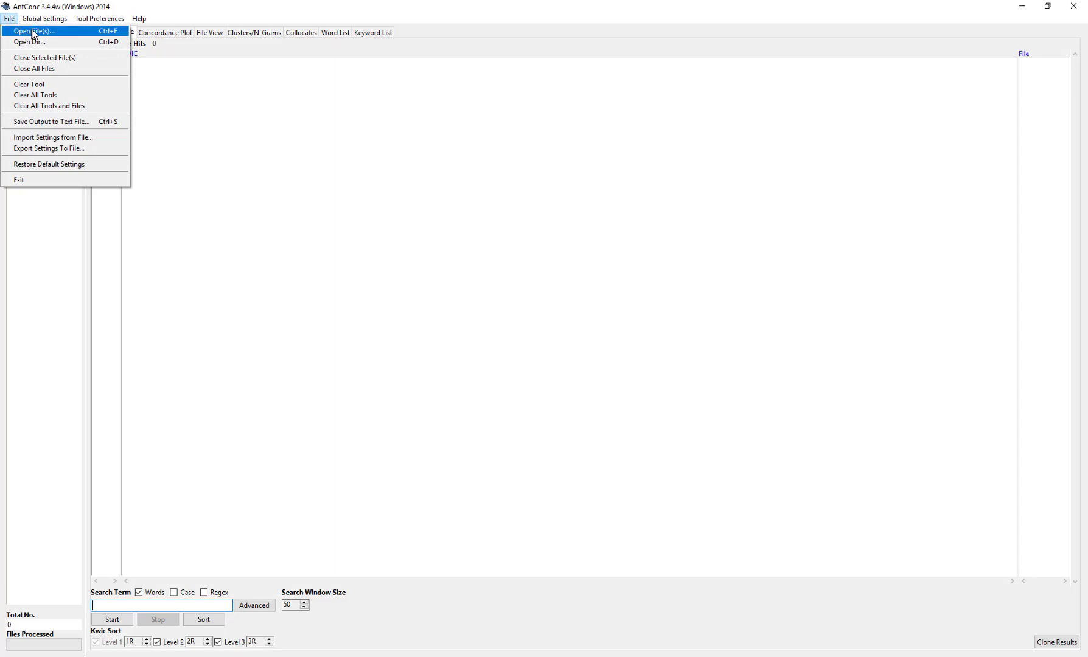
left_click(33, 32)
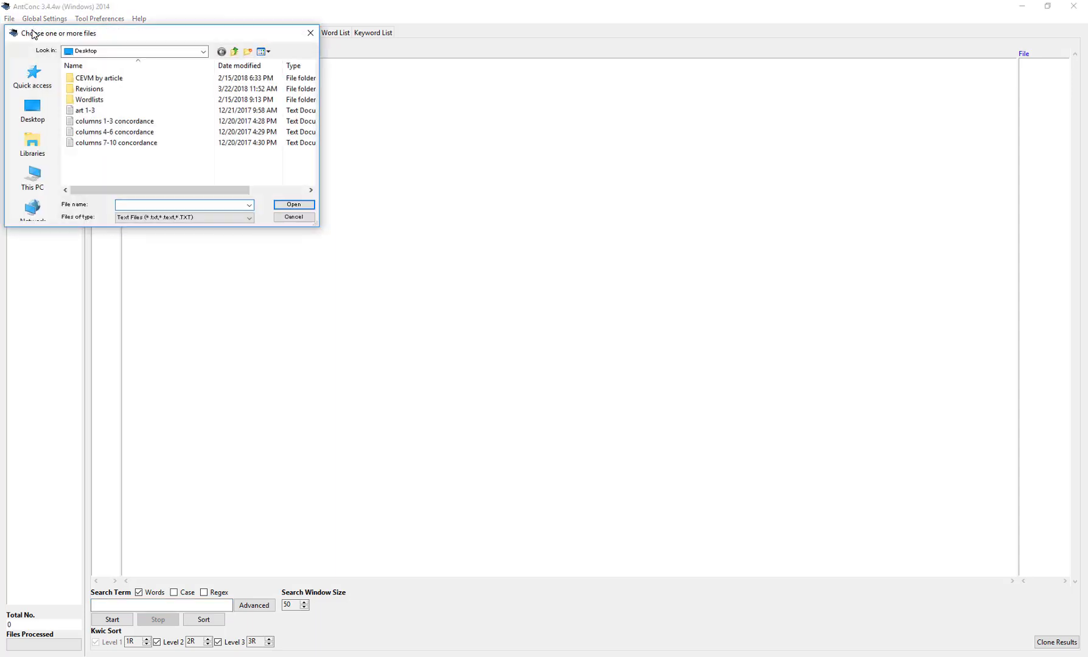
double_click(115, 83)
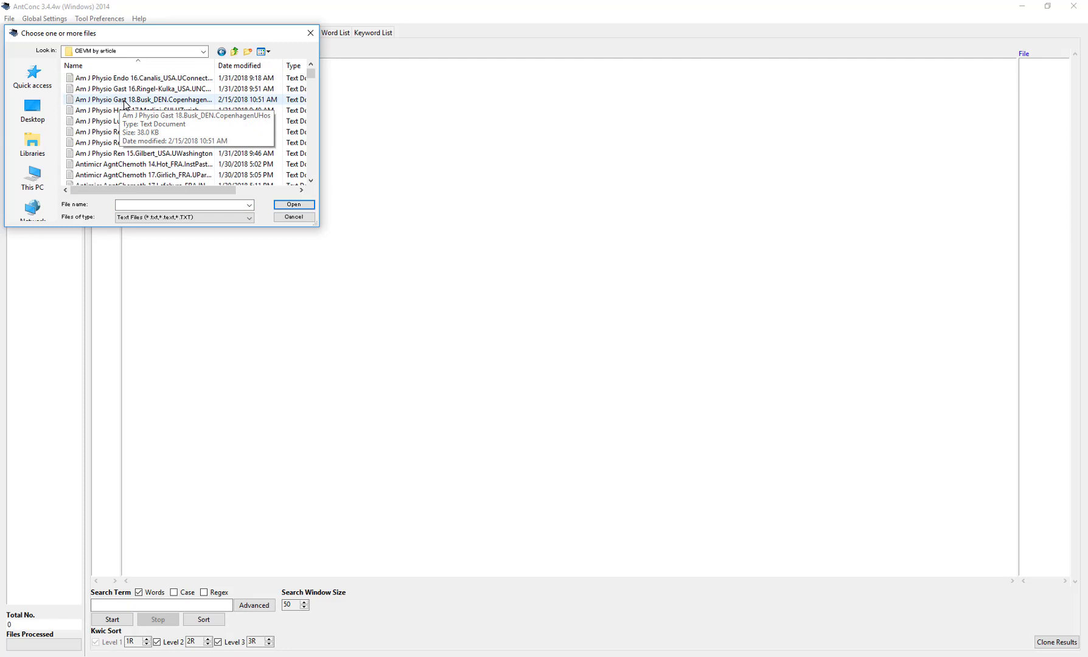
key("ctrl+a")
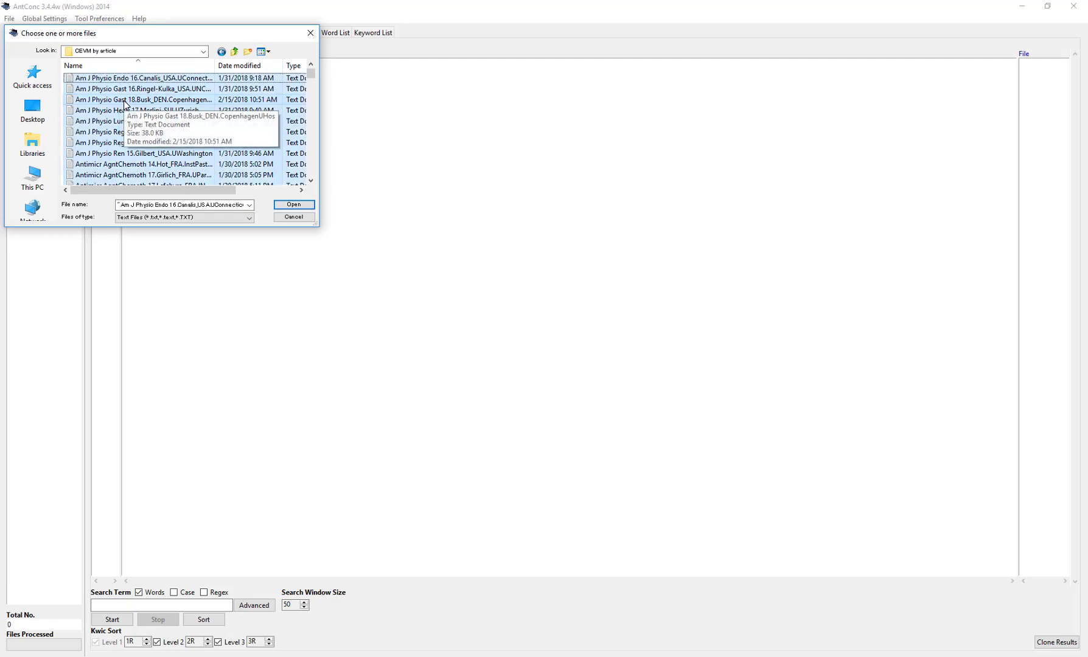
key("Return")
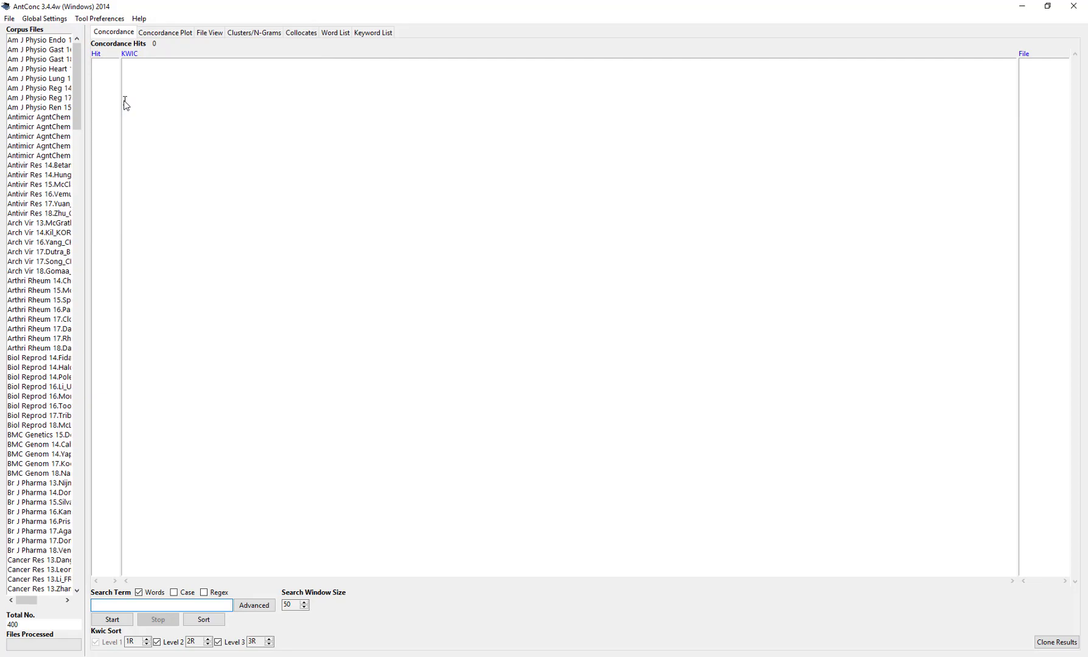
Display the Antivir Res 17 article from UHongKong in File View and read through its sections to the end of the Discussion.
left_click_drag(77, 89, 116, 73)
left_click(213, 36)
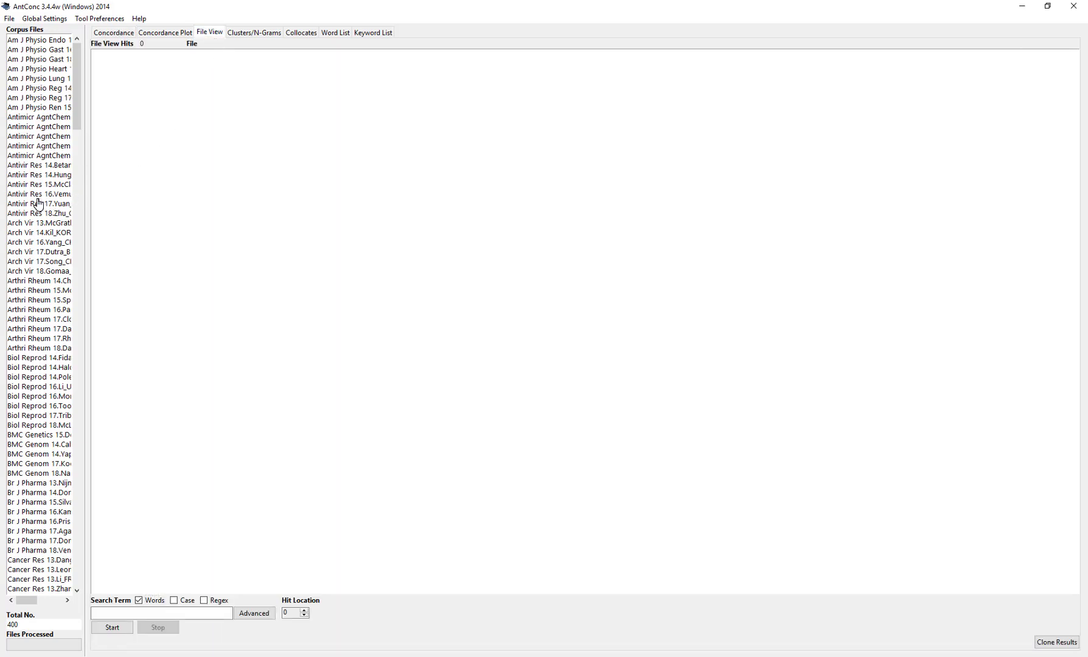
left_click(39, 204)
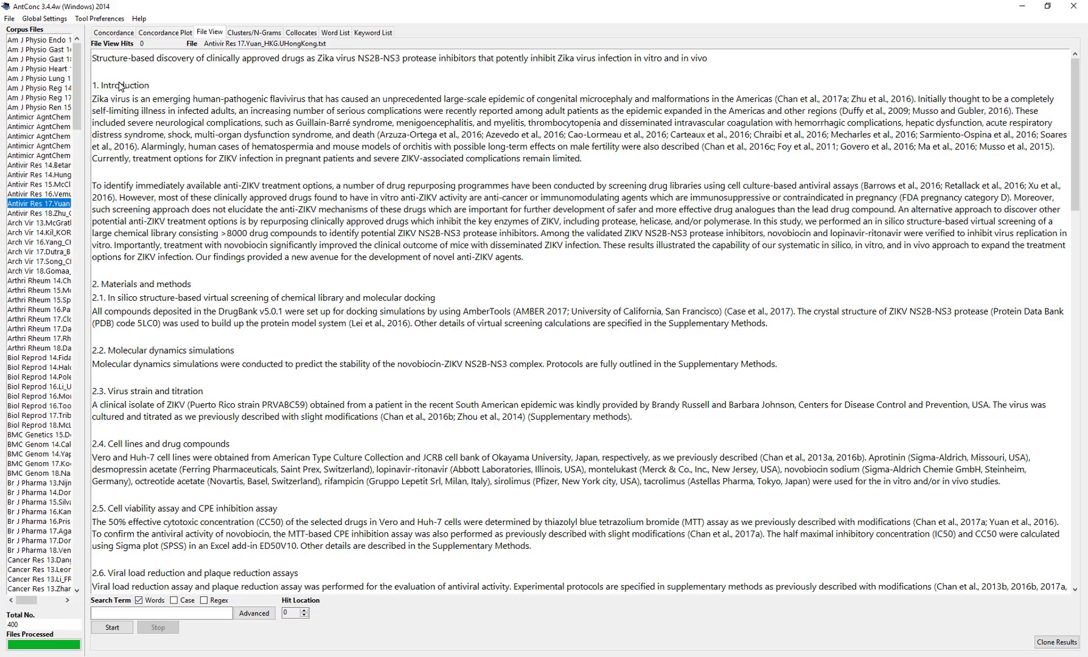
left_click(167, 417)
scroll(170, 423, "down", 2)
scroll(170, 424, "down", 10)
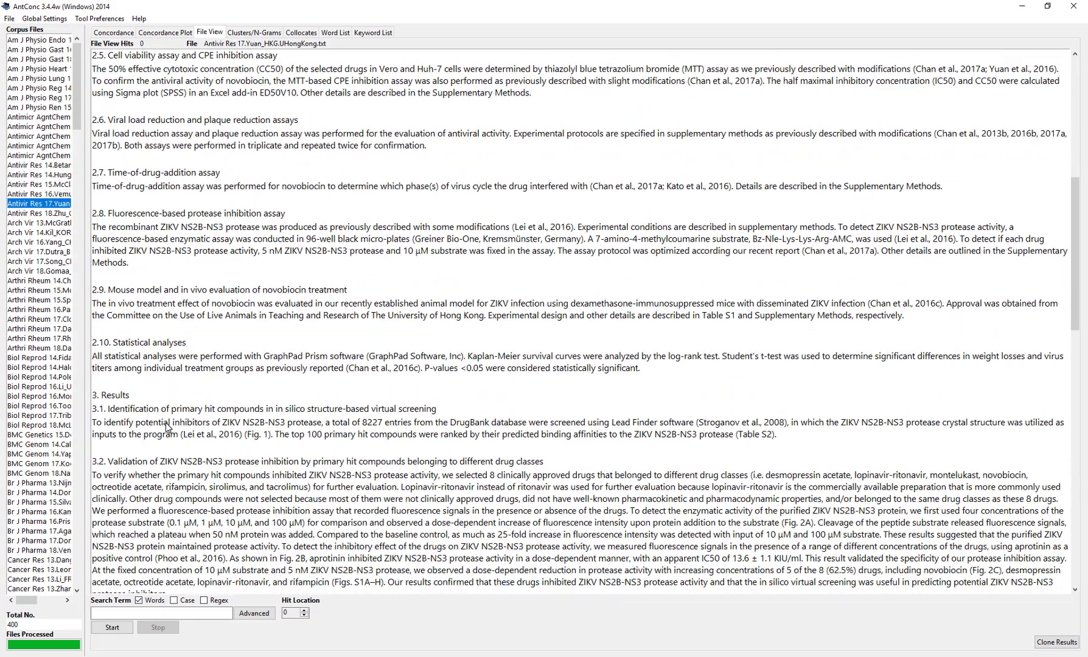
scroll(119, 394, "down", 20)
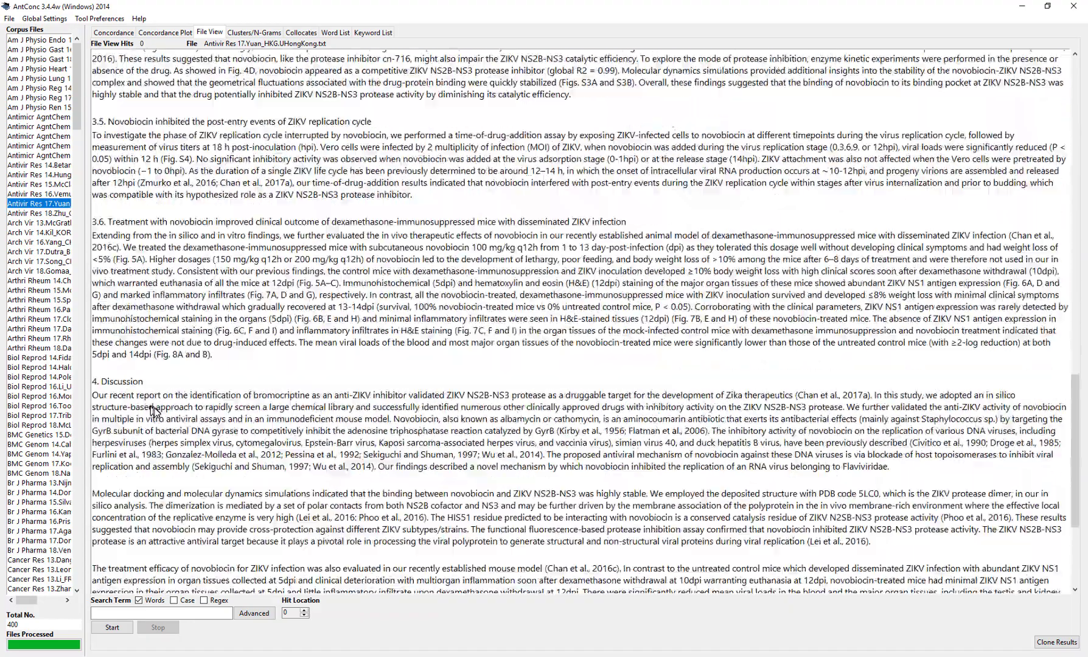
scroll(146, 399, "down", 6)
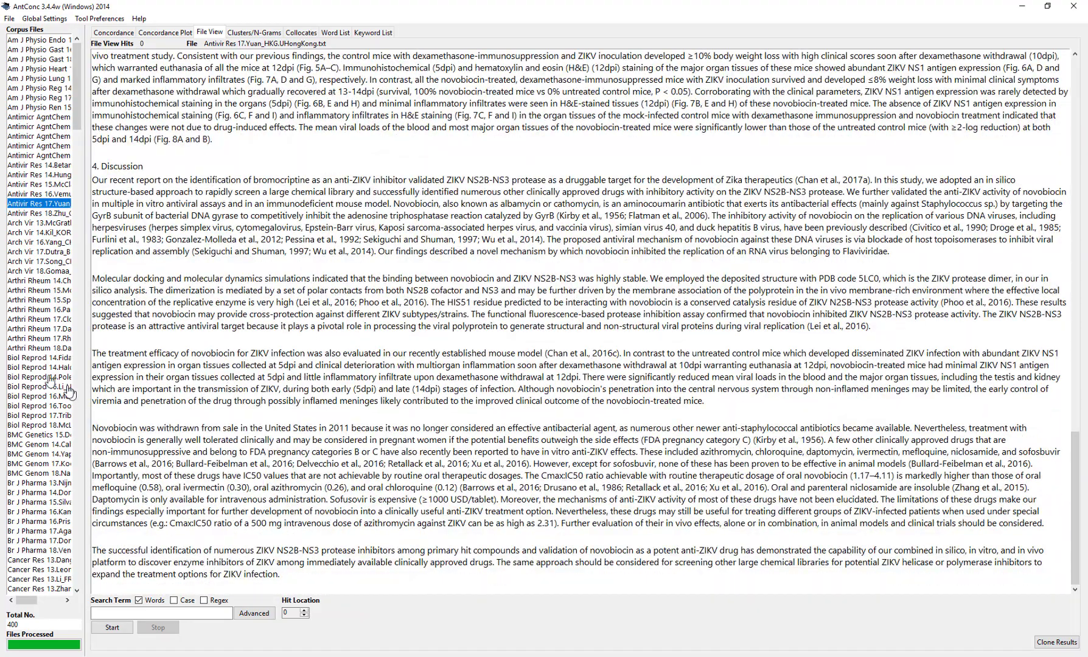
View the Br J Pharma 15 article from PCURioGrande and the Nature 17 article from UTexasMDACCen, reading the latter to its end.
left_click(51, 503)
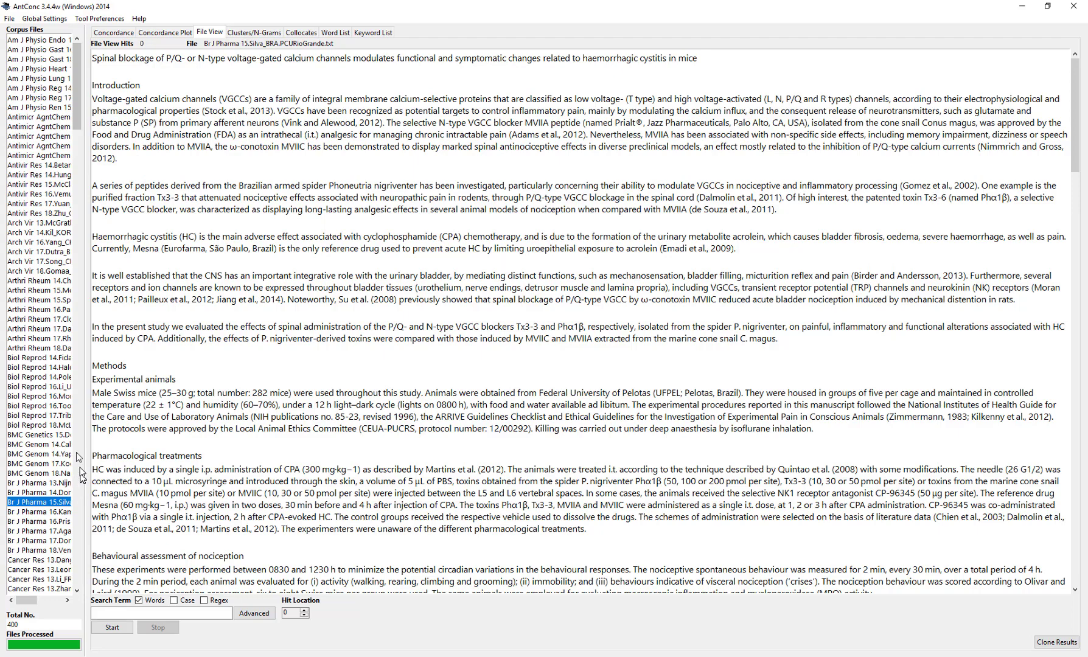
left_click(81, 285)
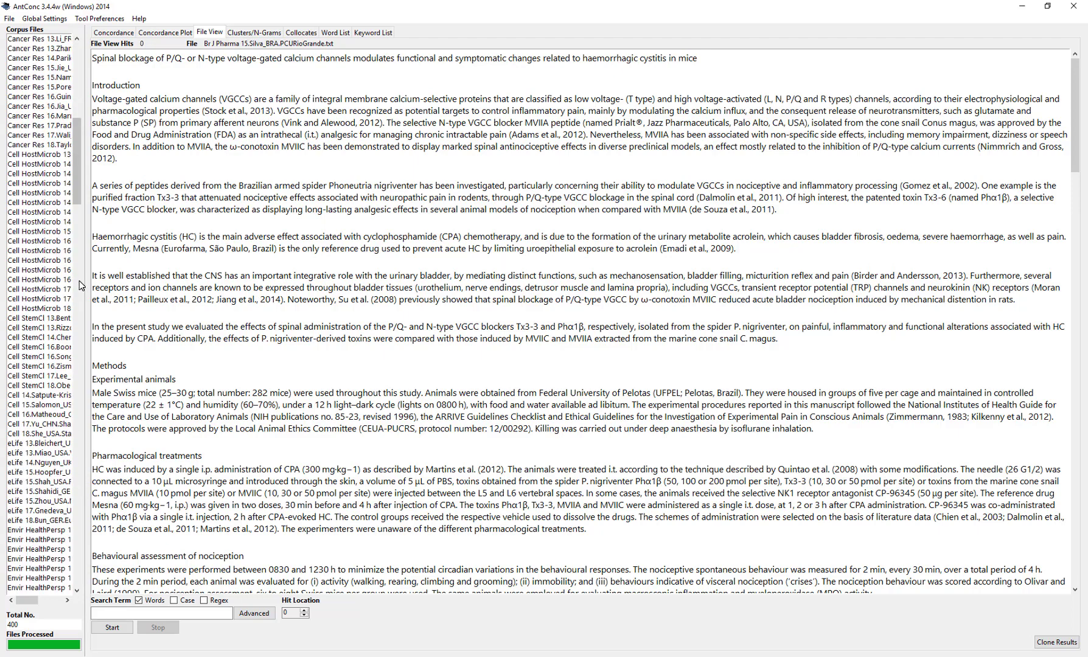
left_click(81, 285)
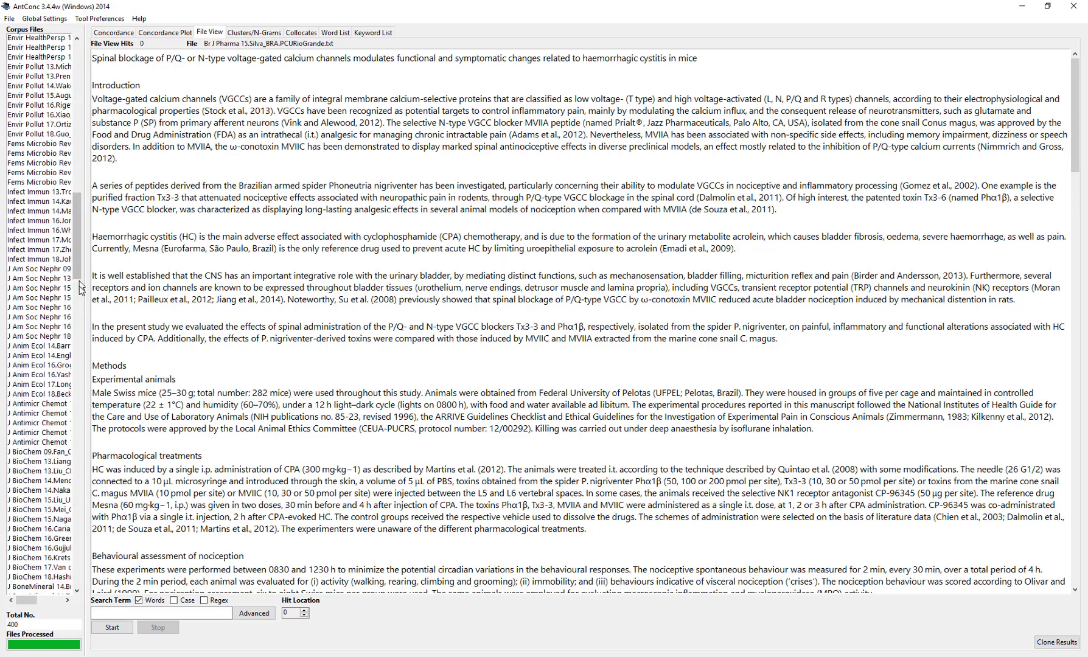
left_click(79, 304)
left_click(77, 314)
left_click_drag(75, 315, 79, 379)
left_click(27, 292)
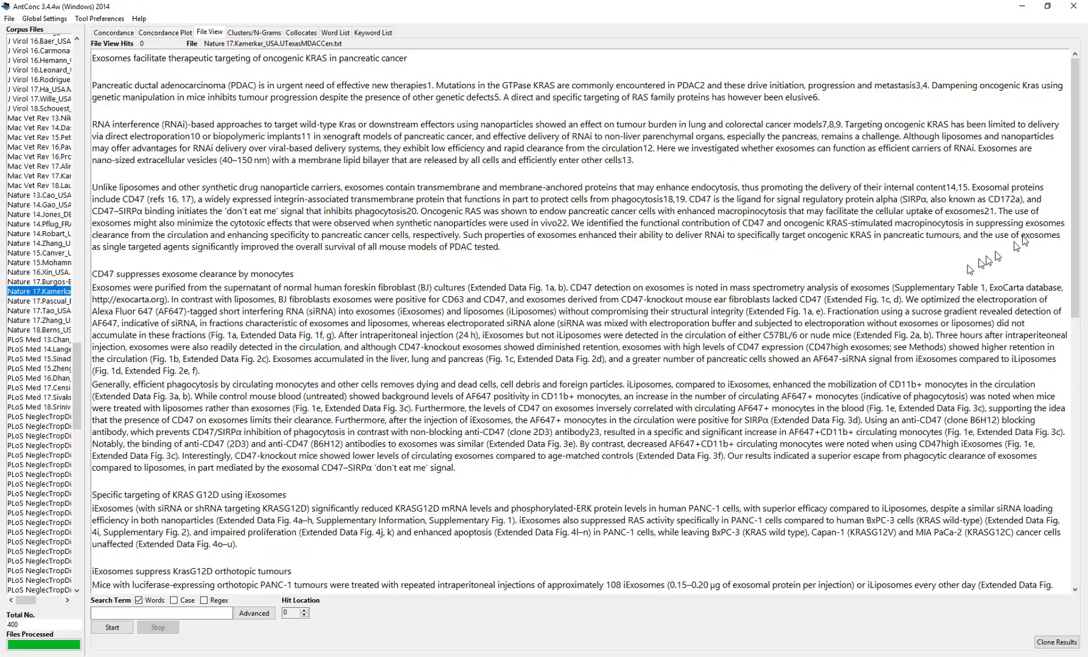
left_click_drag(1075, 196, 1015, 486)
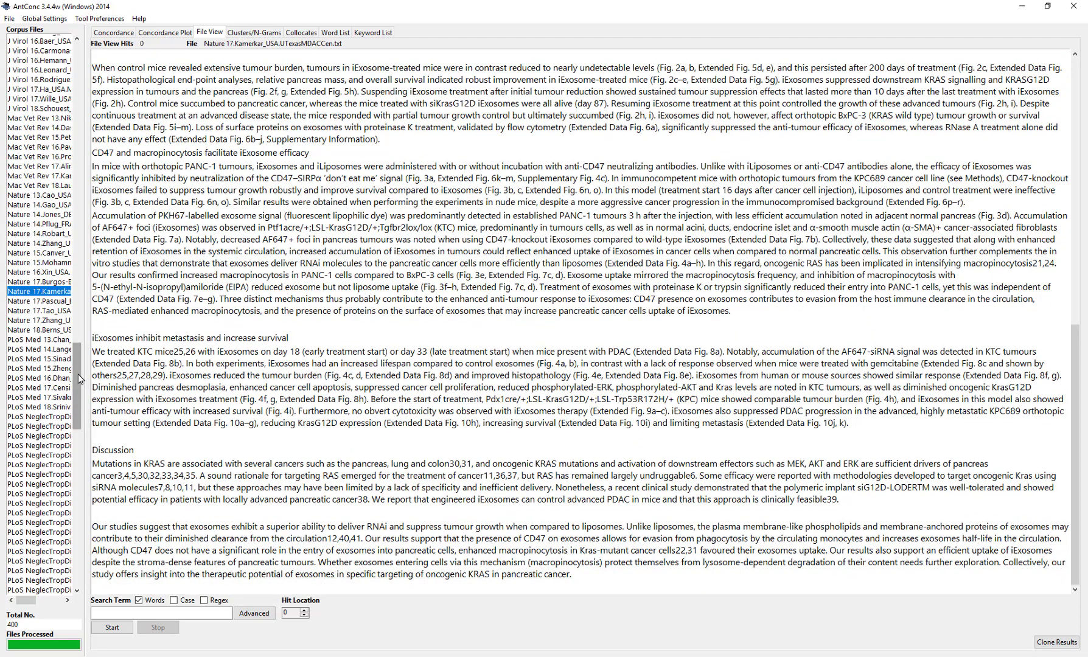
Browse the remaining corpus files, then view the J BioChem 16 article from MonashU and the Arch Vir 16 article from HubeiAcAgSci.
scroll(81, 417, "down", 9)
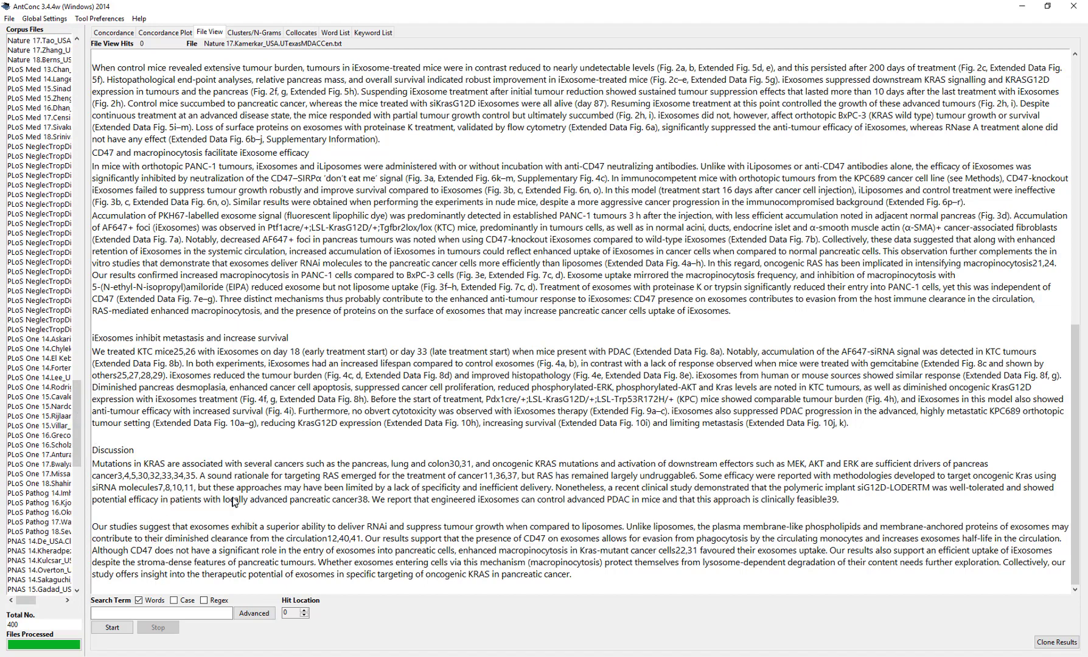
left_click_drag(73, 442, 77, 467)
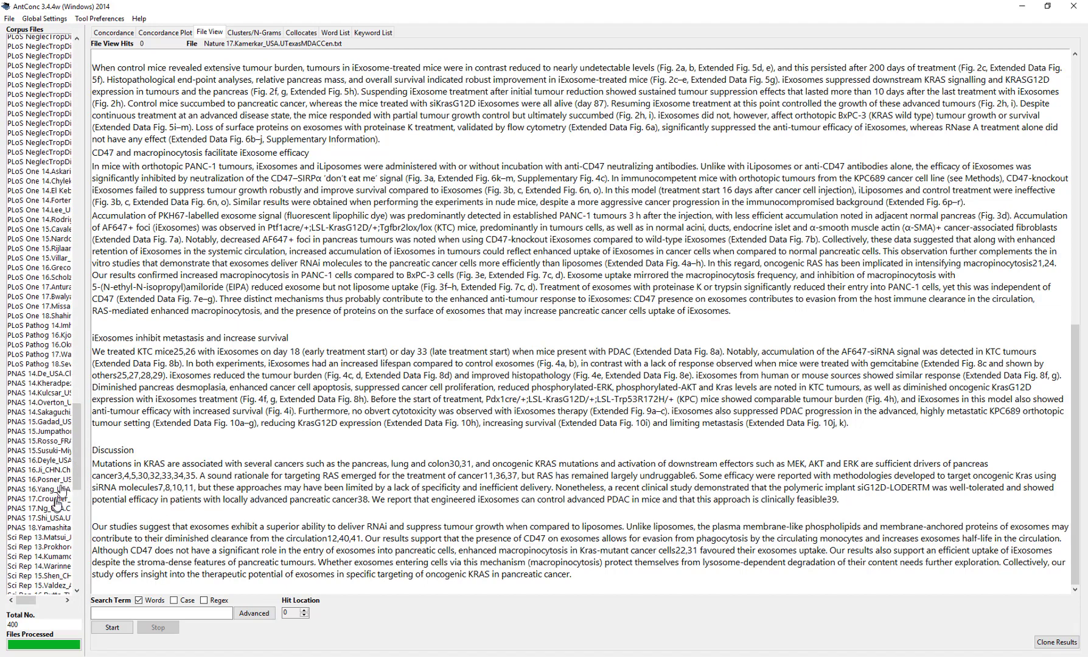
left_click_drag(73, 473, 79, 280)
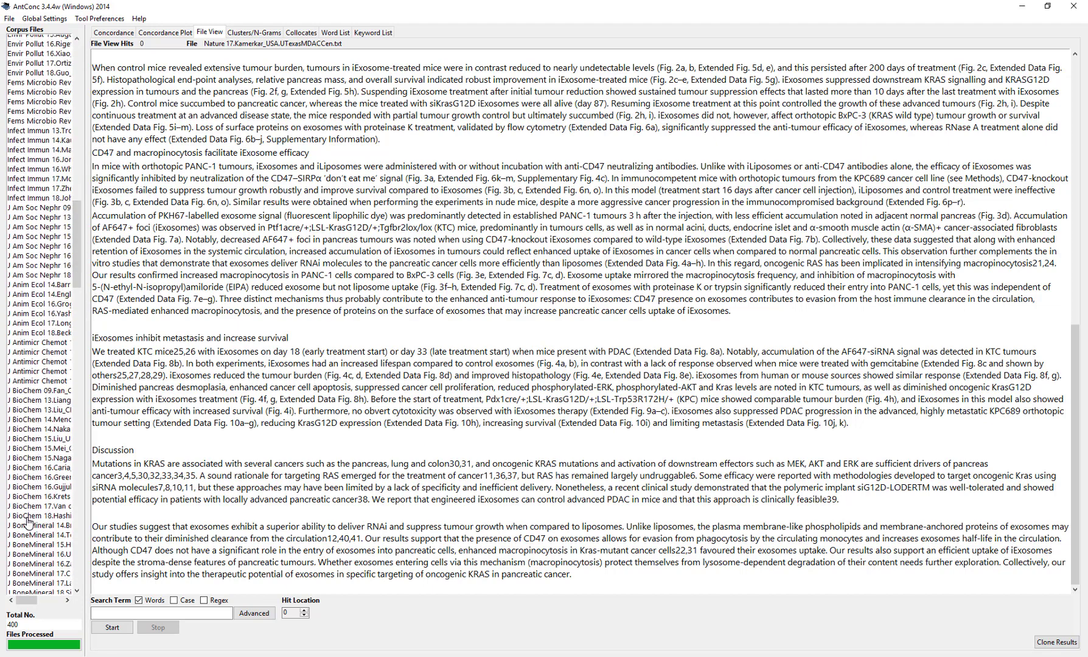
left_click(42, 478)
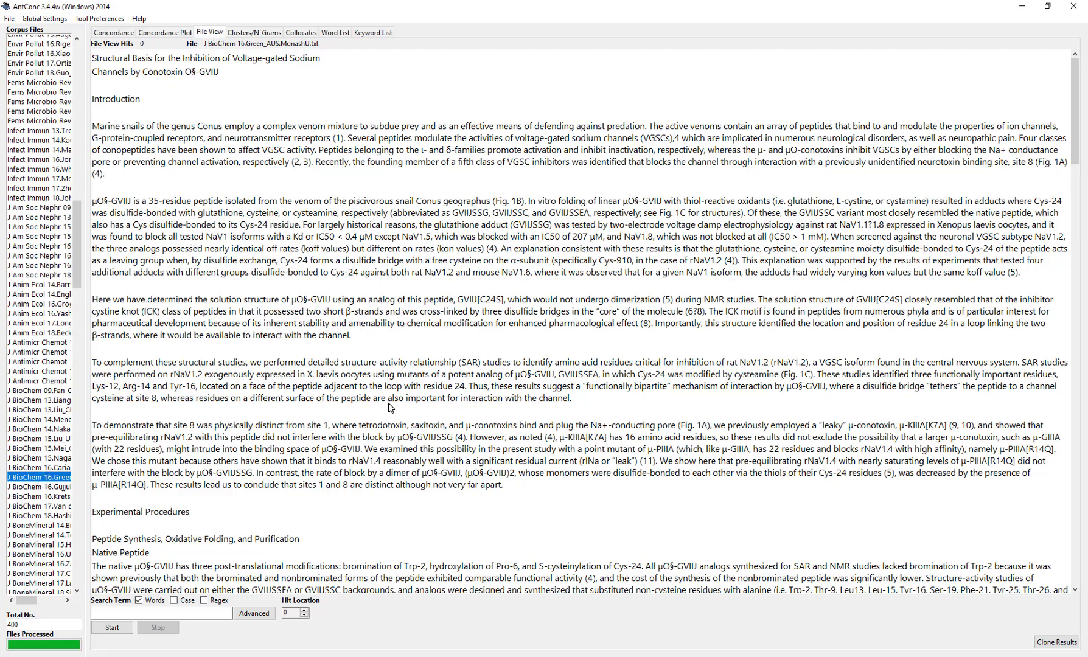
double_click(347, 312)
scroll(47, 563, "down", 3)
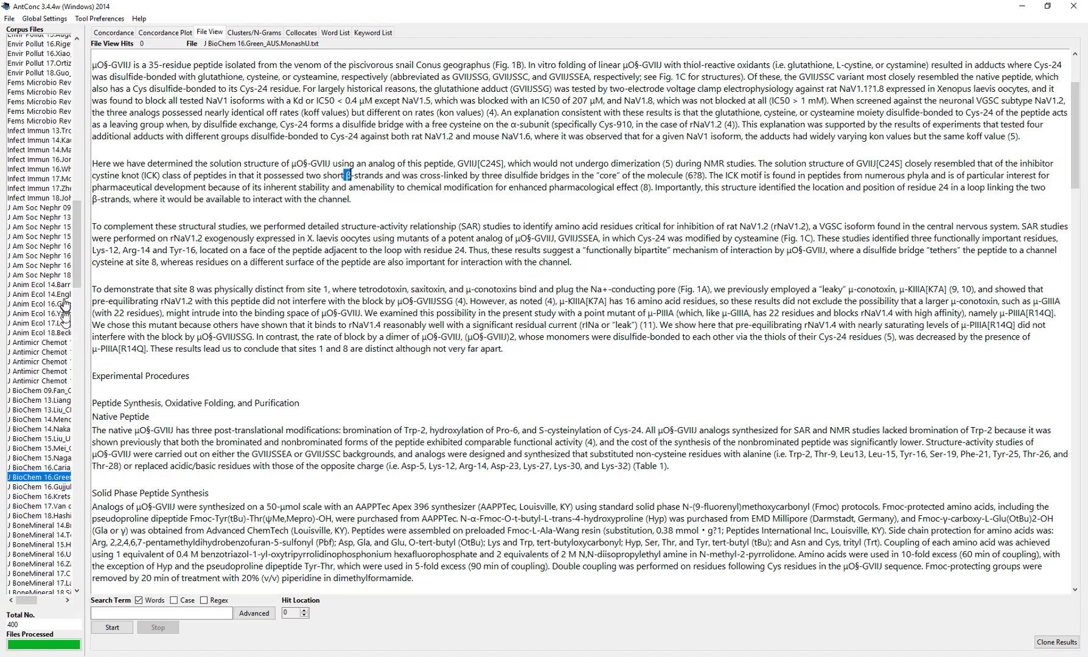
left_click_drag(78, 223, 88, 64)
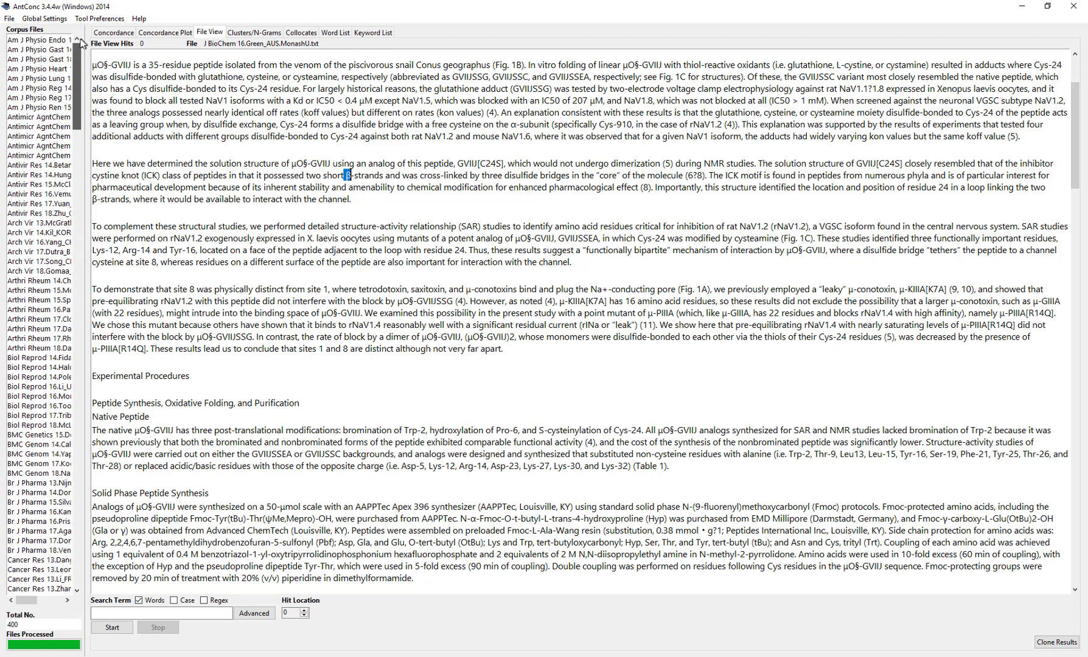
left_click(53, 243)
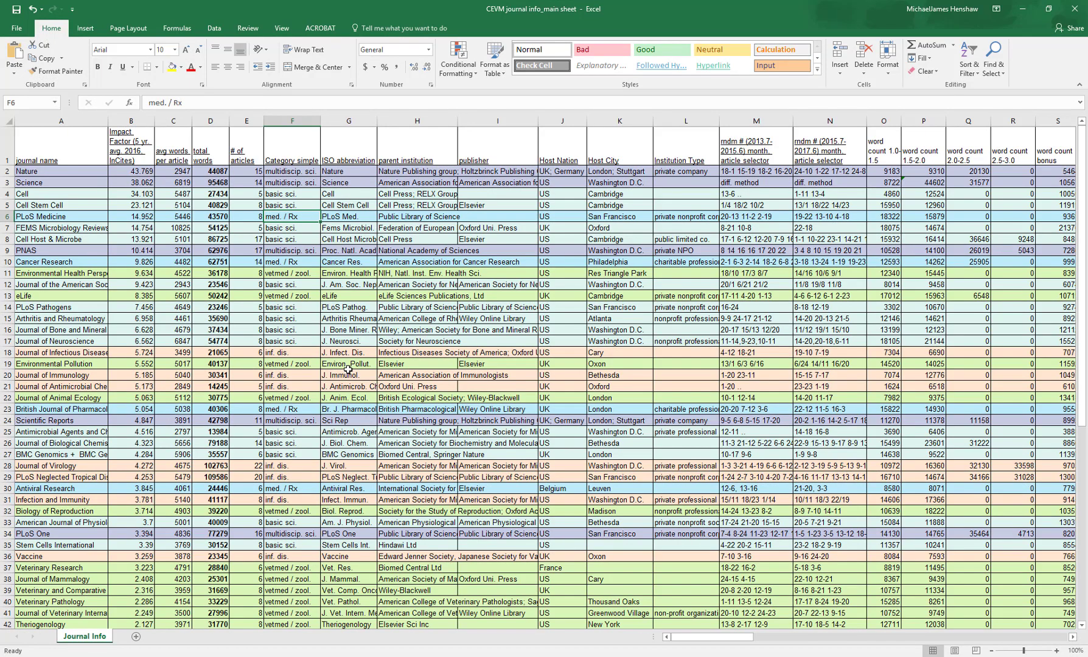
Switch to the CEVM journal info_main sheet workbook in Excel, undo the last change and turn on filtering for the header row.
key("ctrl+z")
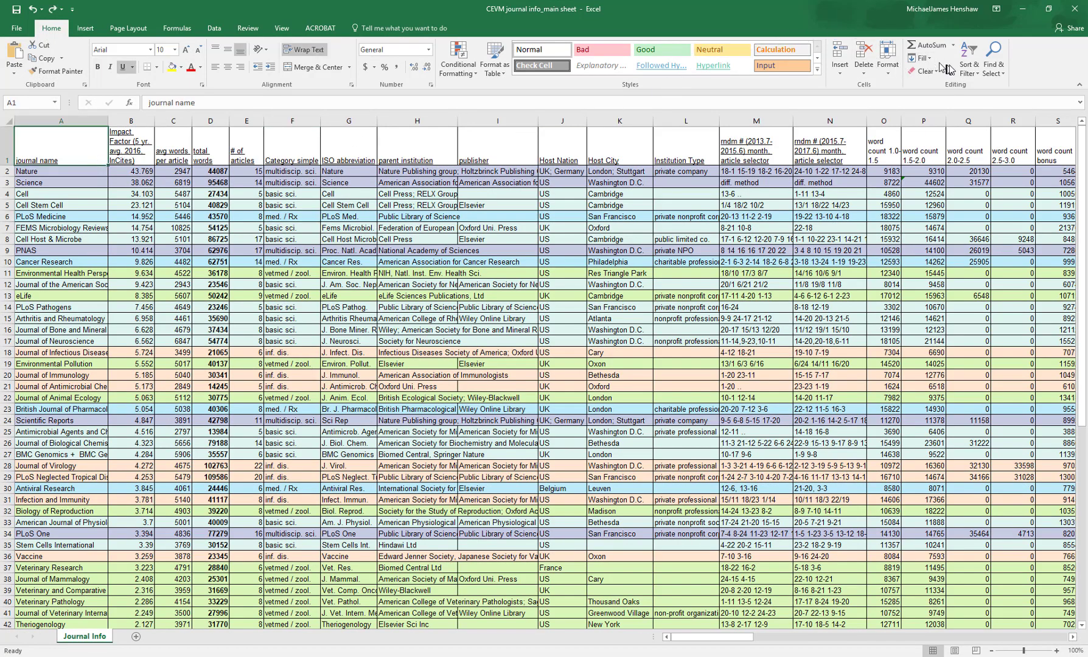
left_click(968, 63)
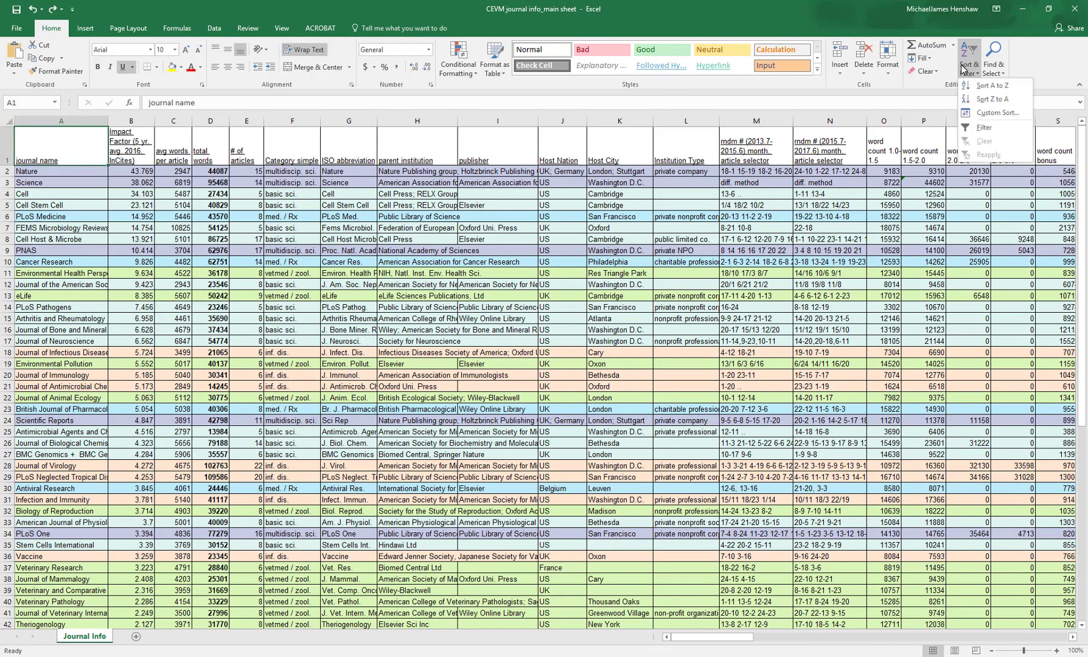
left_click(983, 130)
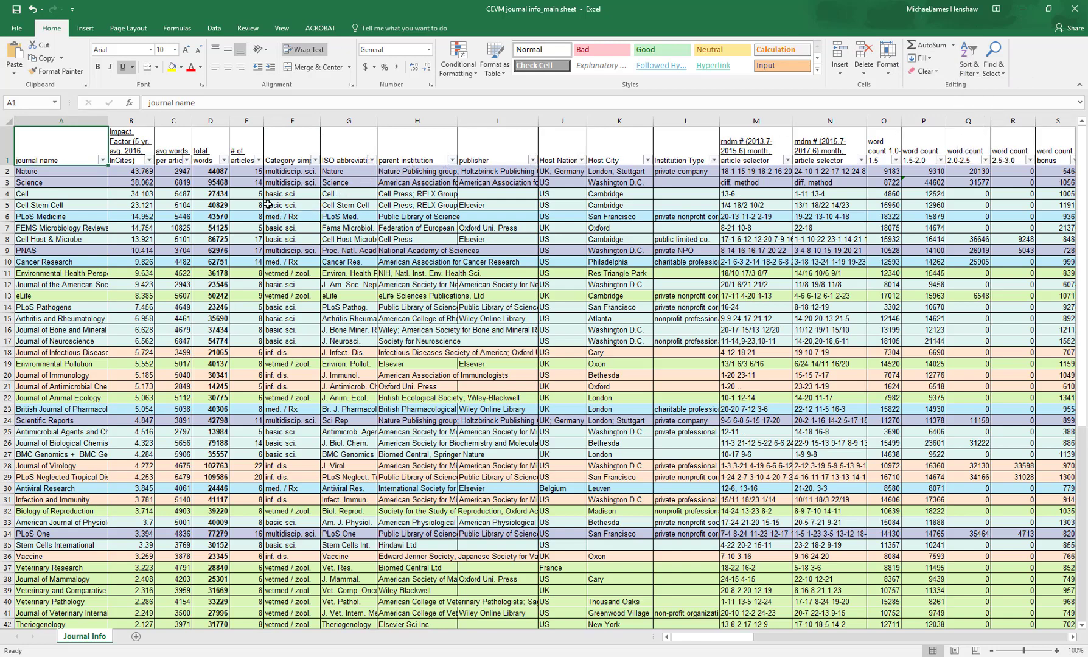
Sort the journal table A to Z by journal name and look over the list.
left_click(102, 160)
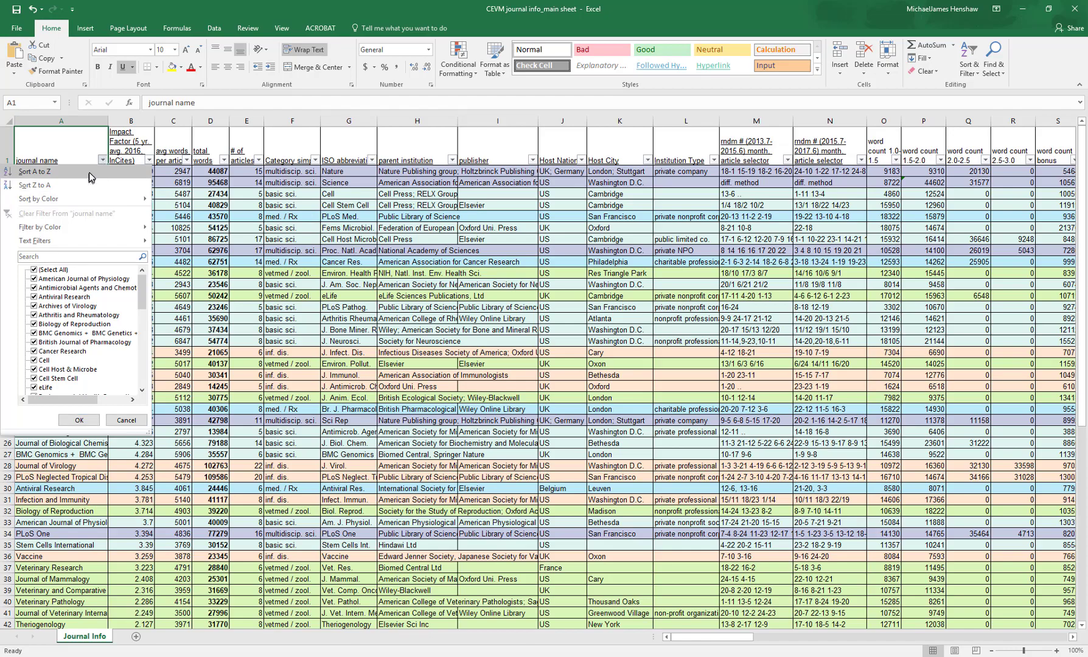
left_click(90, 173)
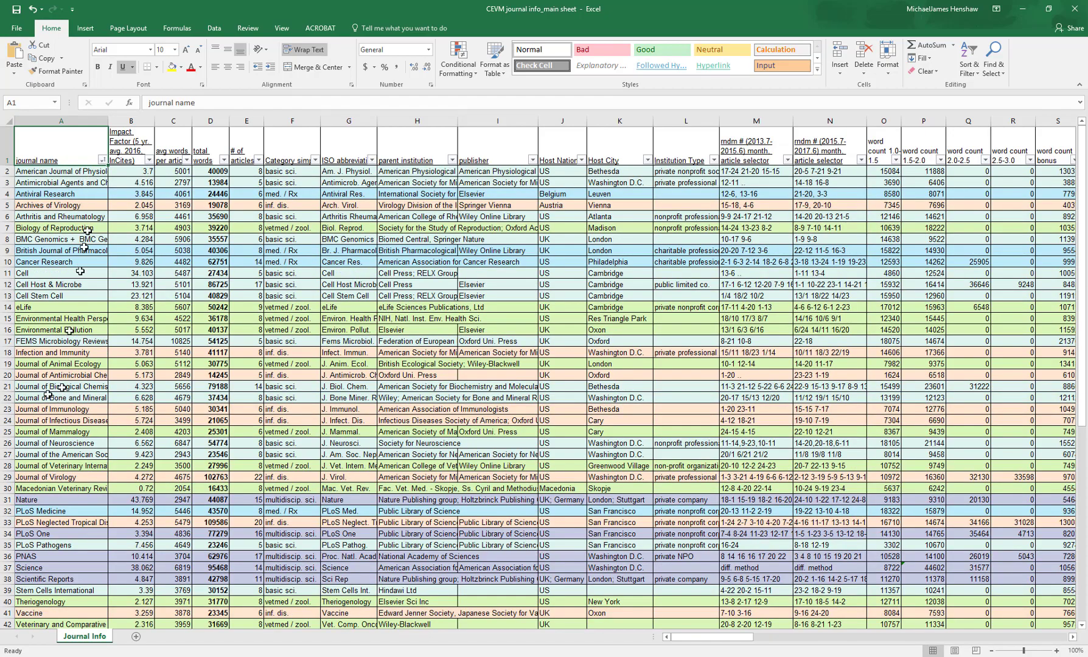
scroll(45, 412, "down", 4)
scroll(44, 412, "up", 4)
Sort the journal table A to Z by its simple category column and look over the grouped journals.
left_click(314, 160)
left_click(286, 170)
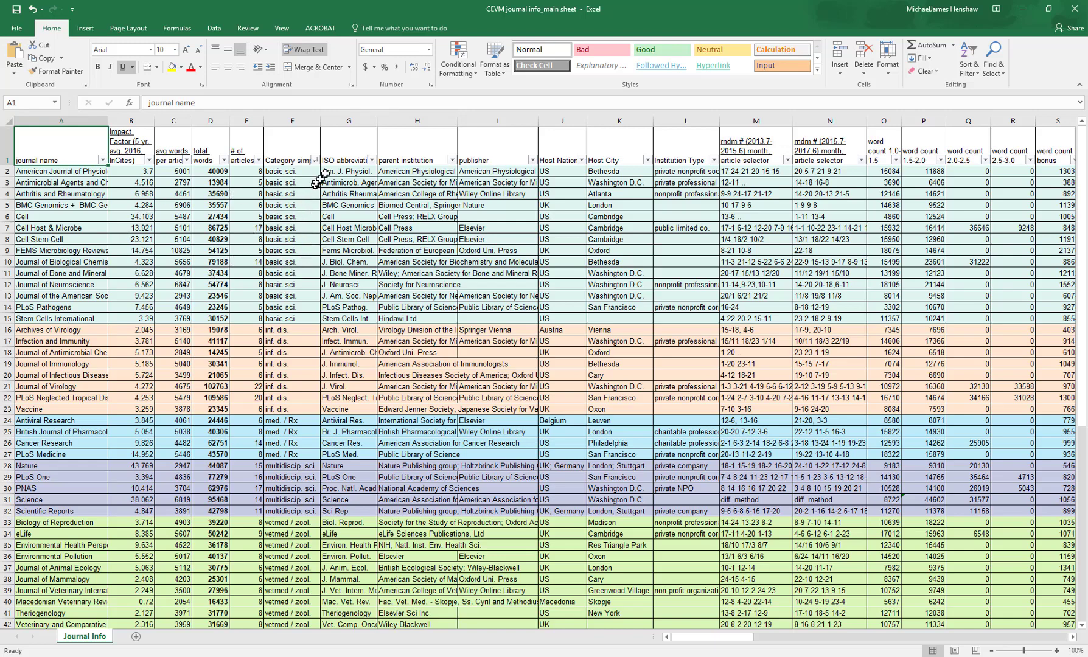
left_click(353, 158)
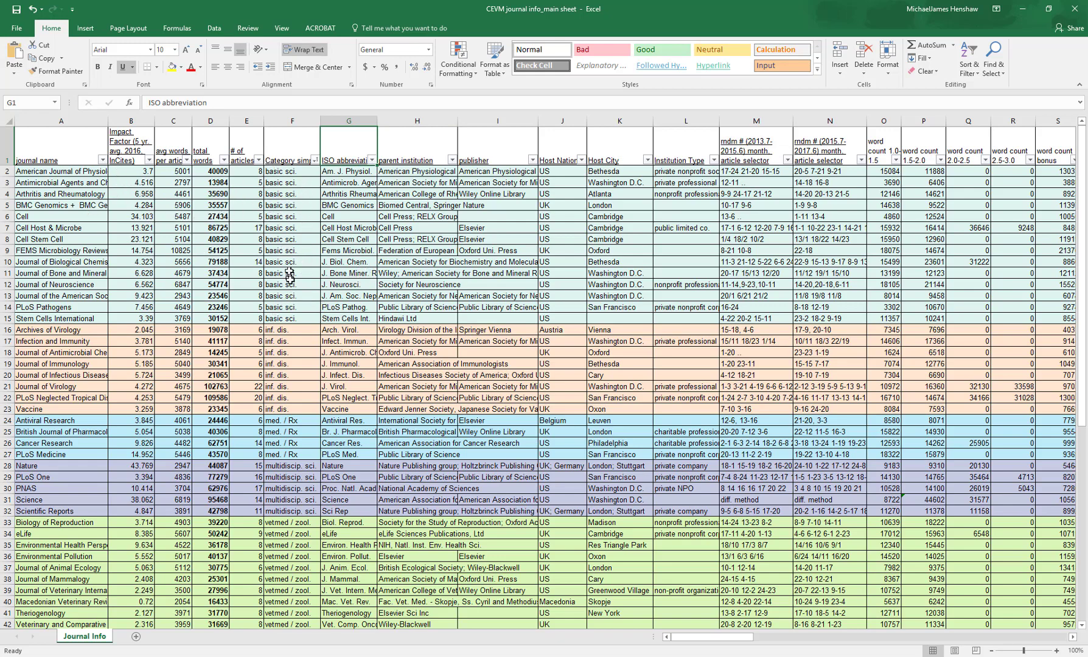
scroll(285, 401, "down", 1)
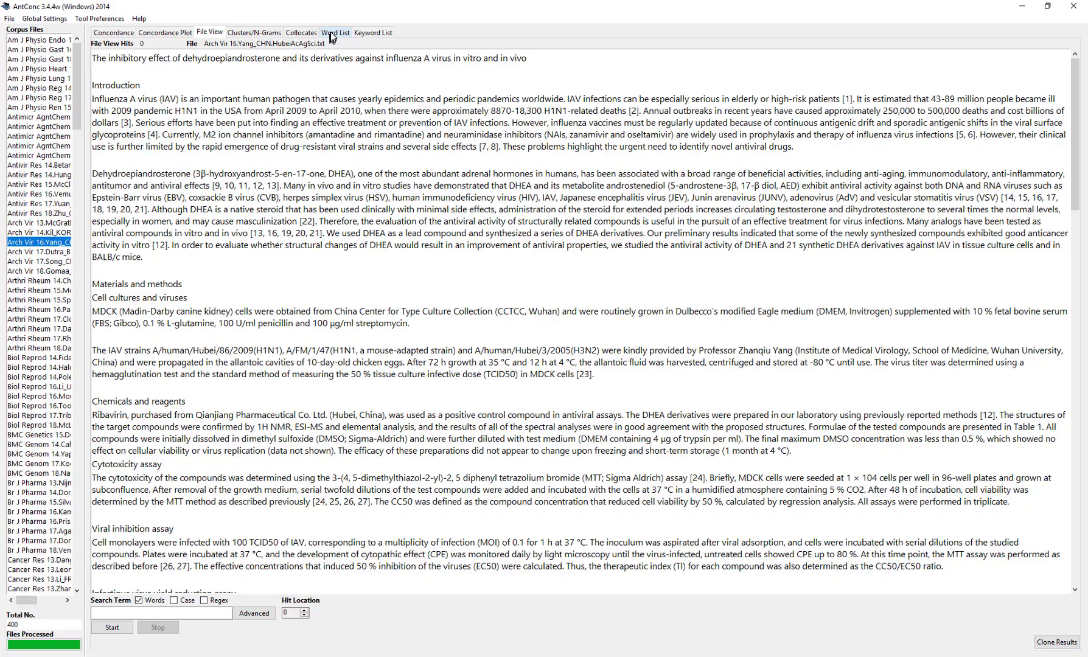
Generate the corpus word list sorted by frequency and bring up the concordance lines for the listed word "c".
left_click(333, 33)
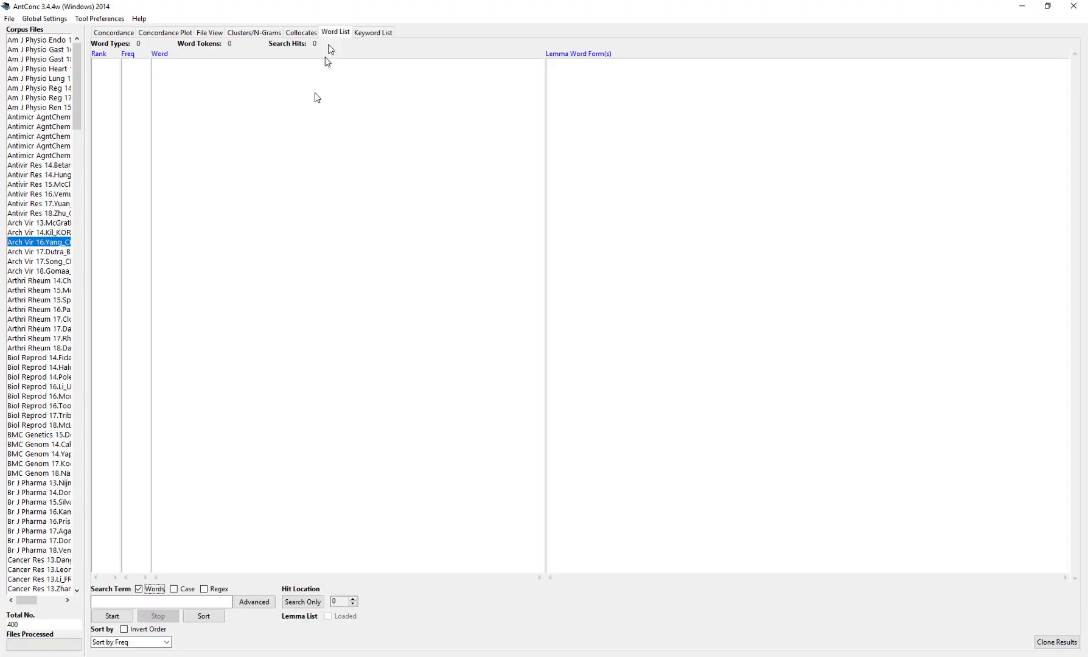
left_click(121, 615)
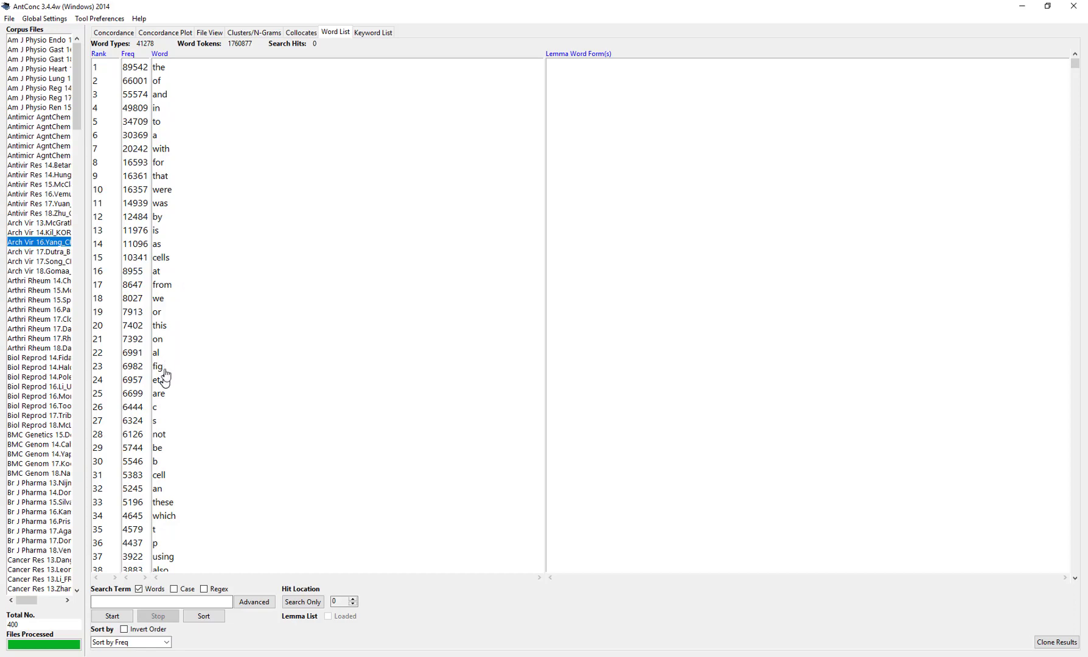
left_click(157, 408)
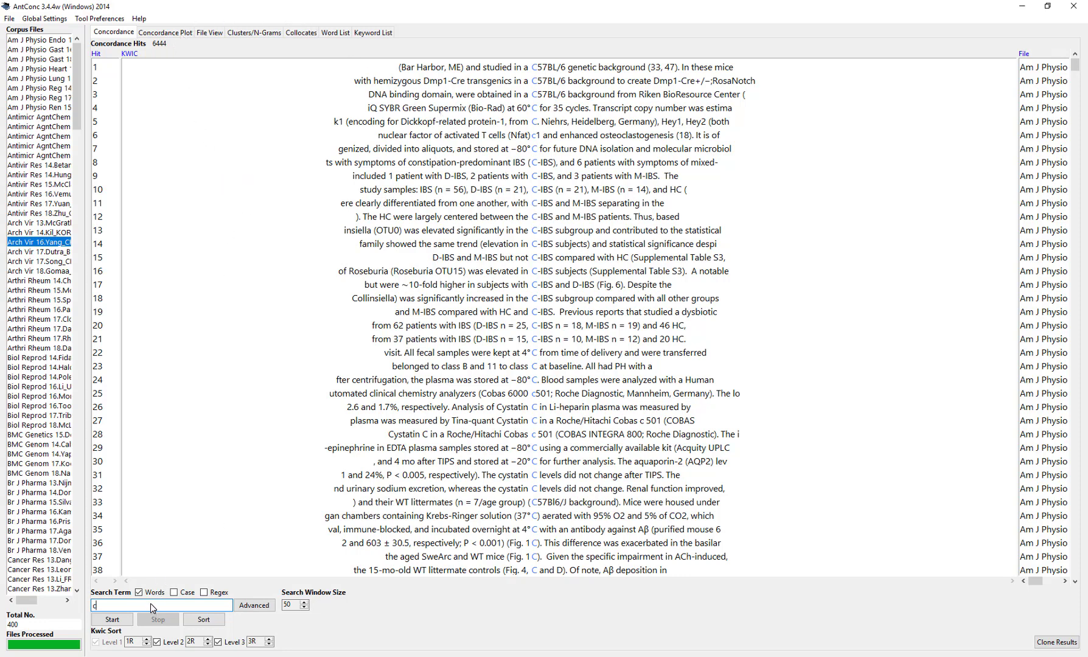
Search the concordance for "atrophy" and rerun it with a search window size of 70 and a wider file name column.
key("BackSpace")
key("Return")
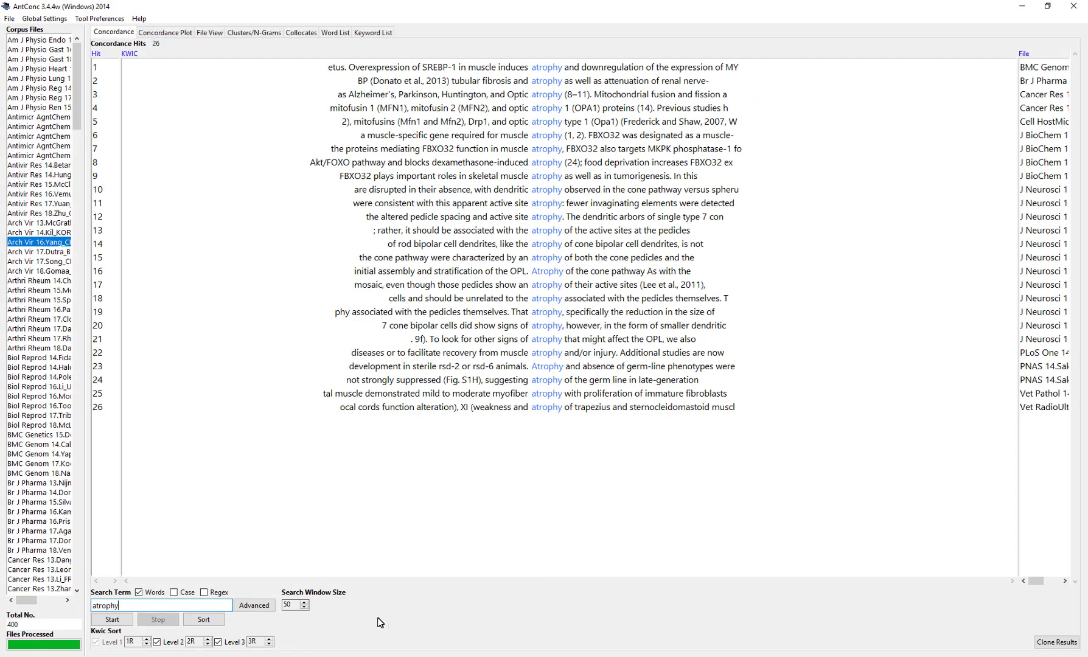
left_click(306, 602)
left_click(307, 602)
left_click_drag(1017, 298, 929, 308)
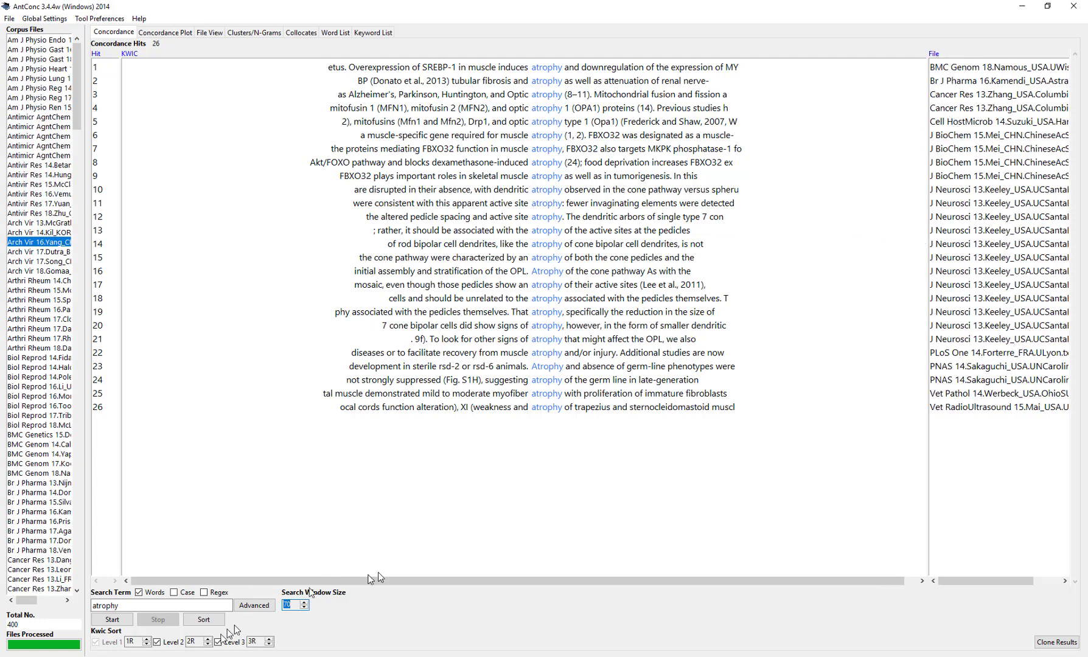
left_click(129, 620)
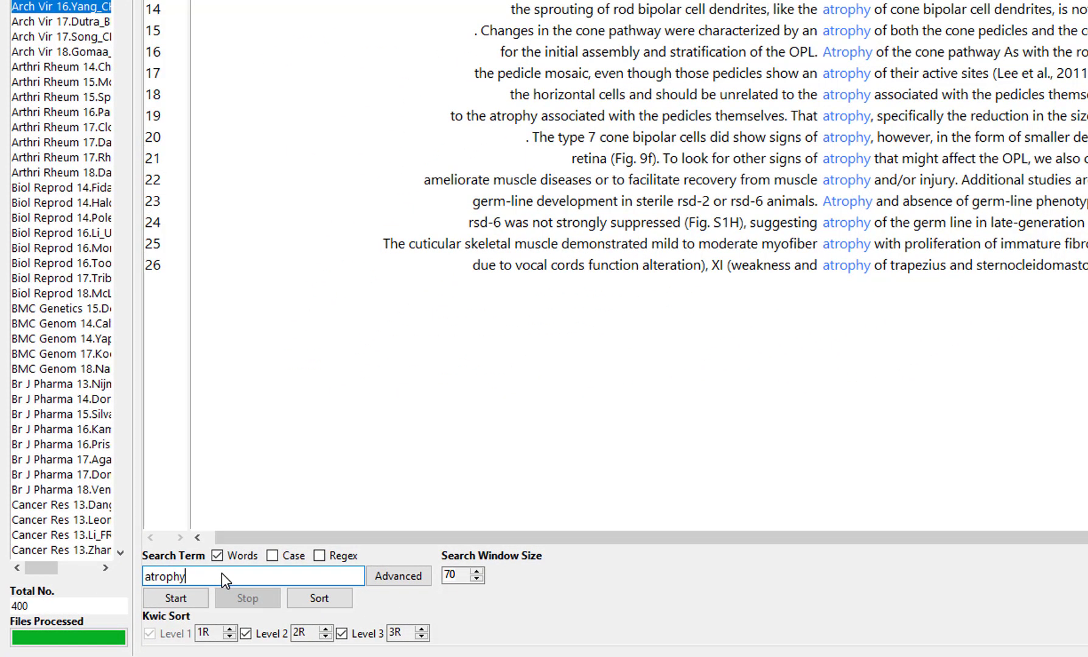
Broaden the concordance search to the wildcard term "atroph*".
key("BackSpace")
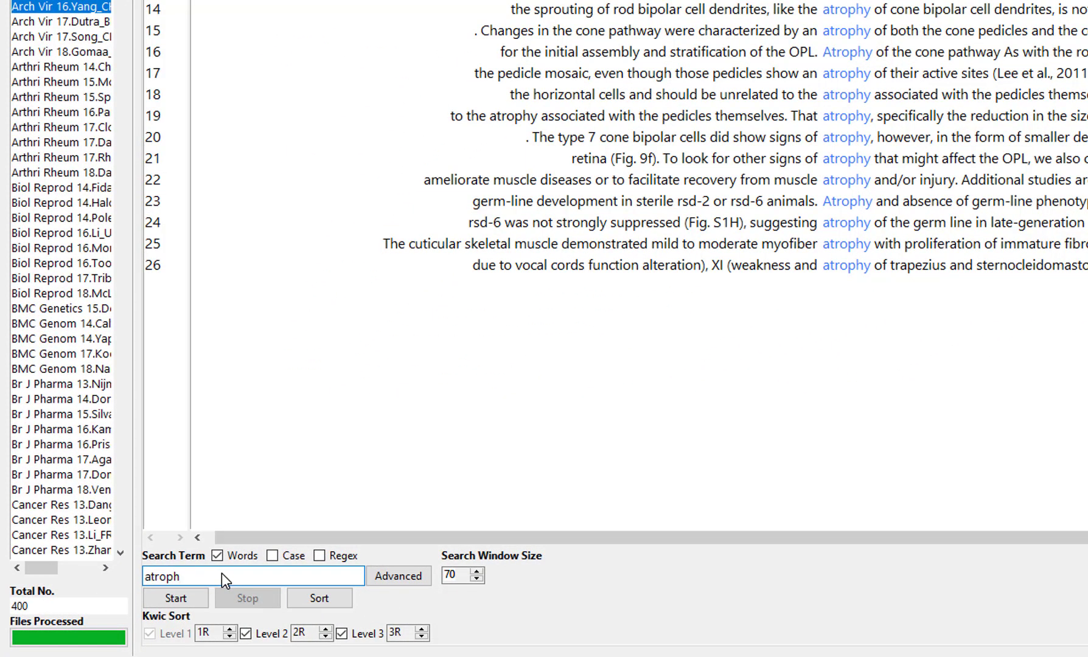
left_click(177, 598)
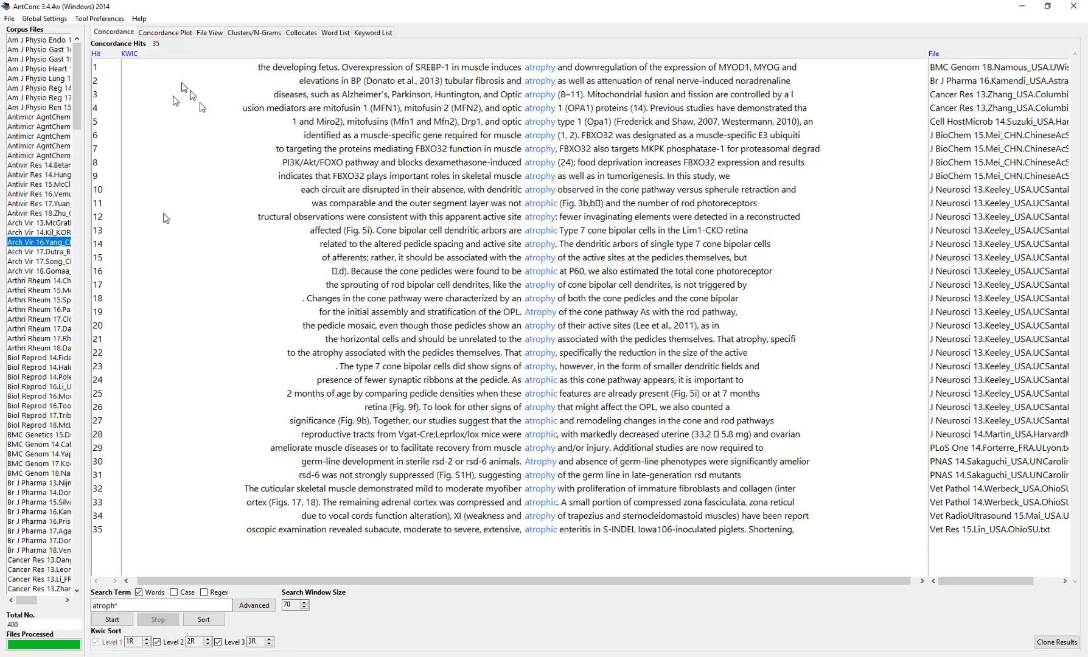
Search the concordance for "characterized" and look over the hits in context.
triple_click(173, 608)
type("characterized")
key("Return")
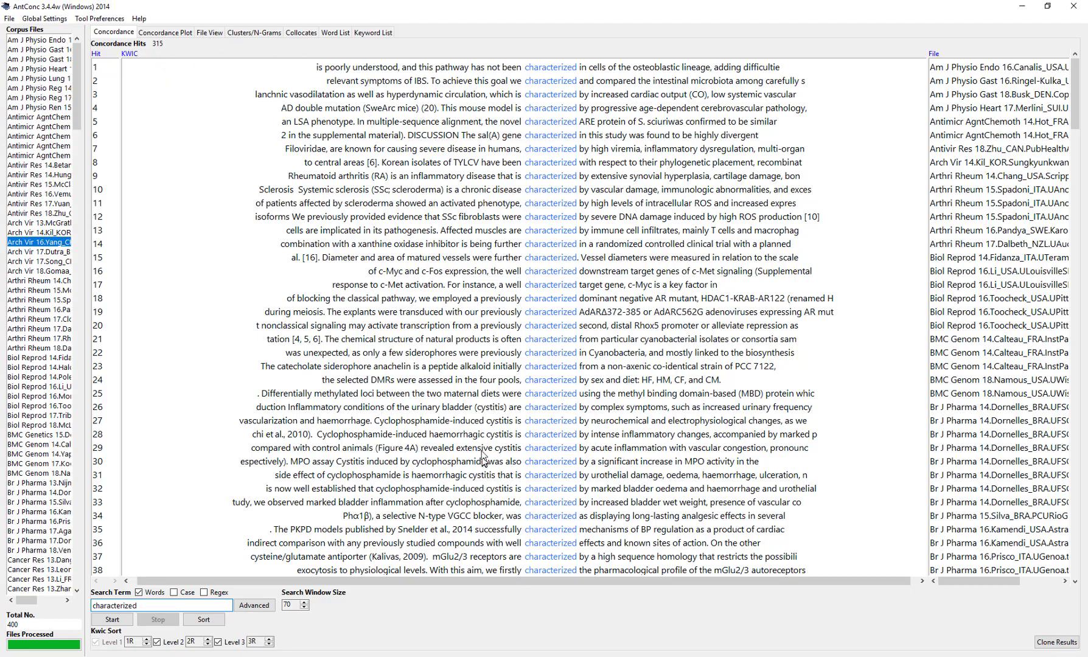
scroll(482, 307, "down", 2)
scroll(482, 308, "down", 11)
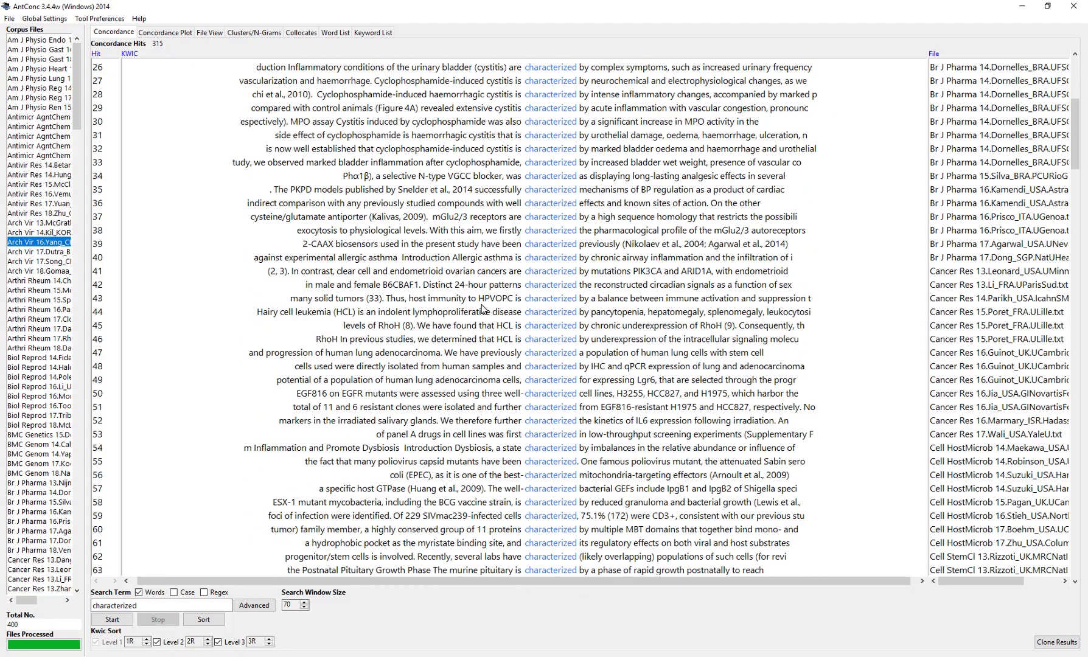
scroll(482, 308, "down", 10)
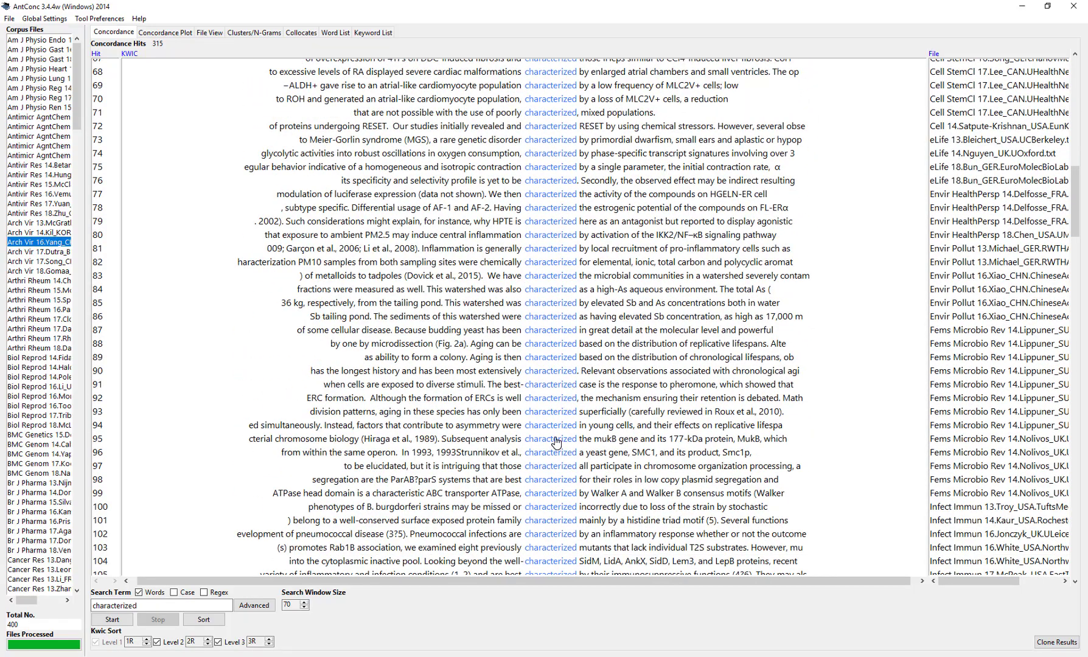
scroll(496, 409, "up", 20)
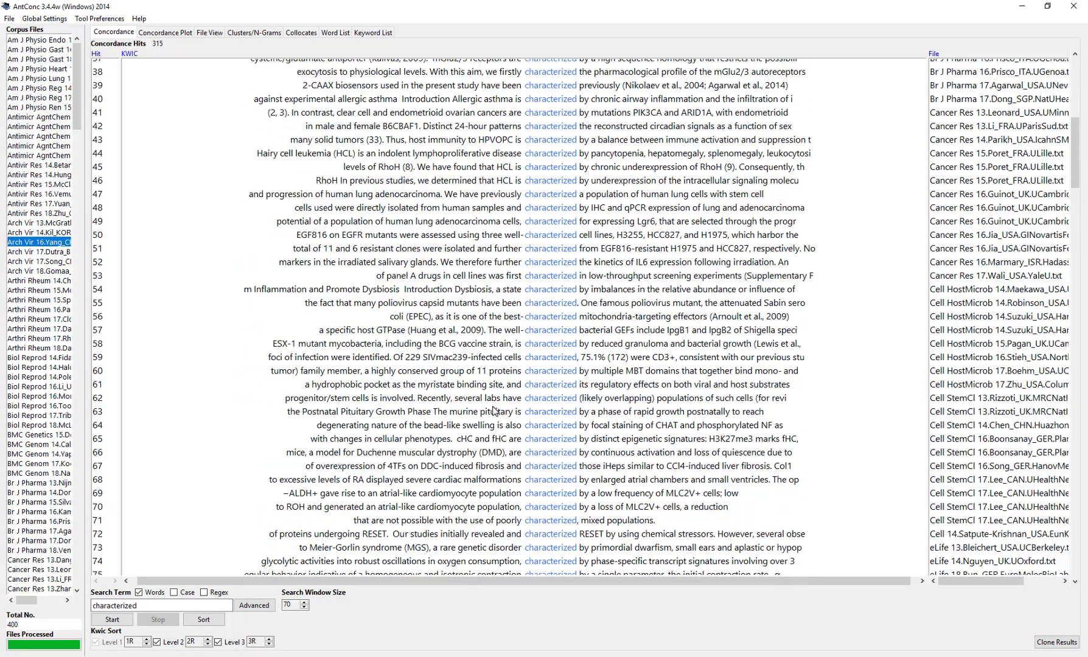
scroll(493, 409, "up", 1)
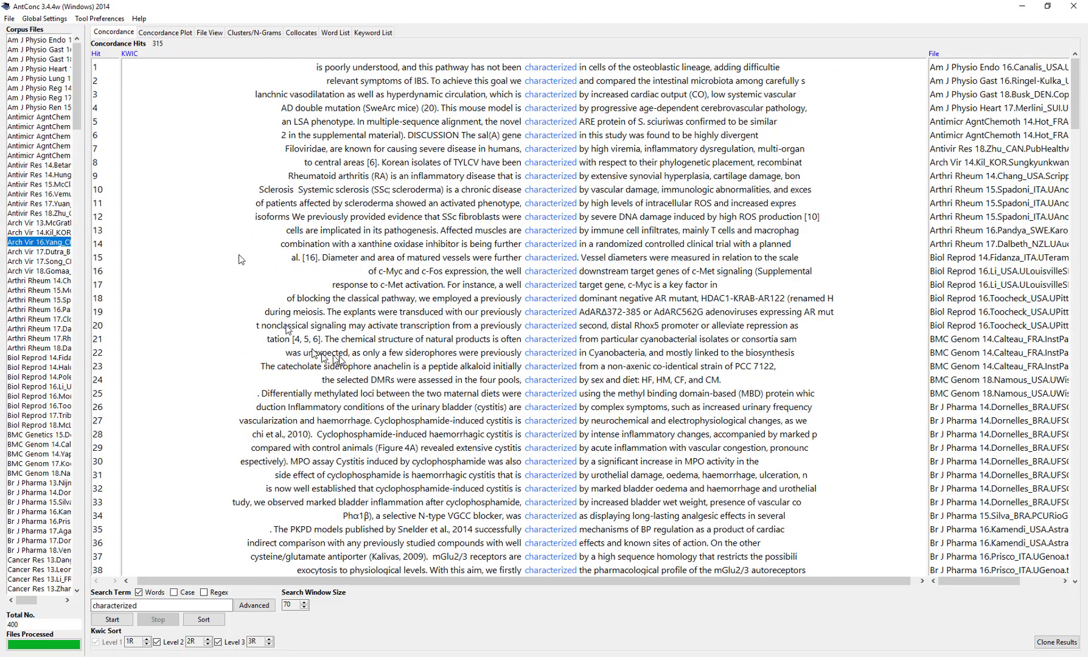
Generate the clusters for "characterized" with a minimum size of 2 and a maximum size of 4 words.
left_click(258, 37)
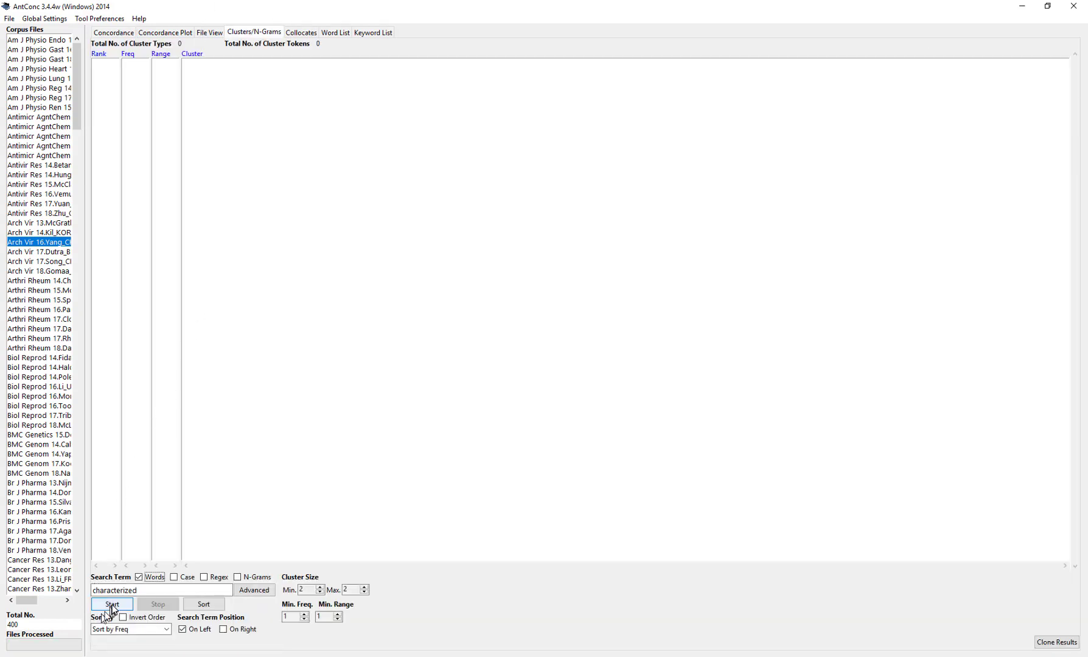
left_click(138, 593)
double_click(345, 590)
left_click(365, 587)
left_click(365, 587)
left_click(112, 604)
left_click(110, 606)
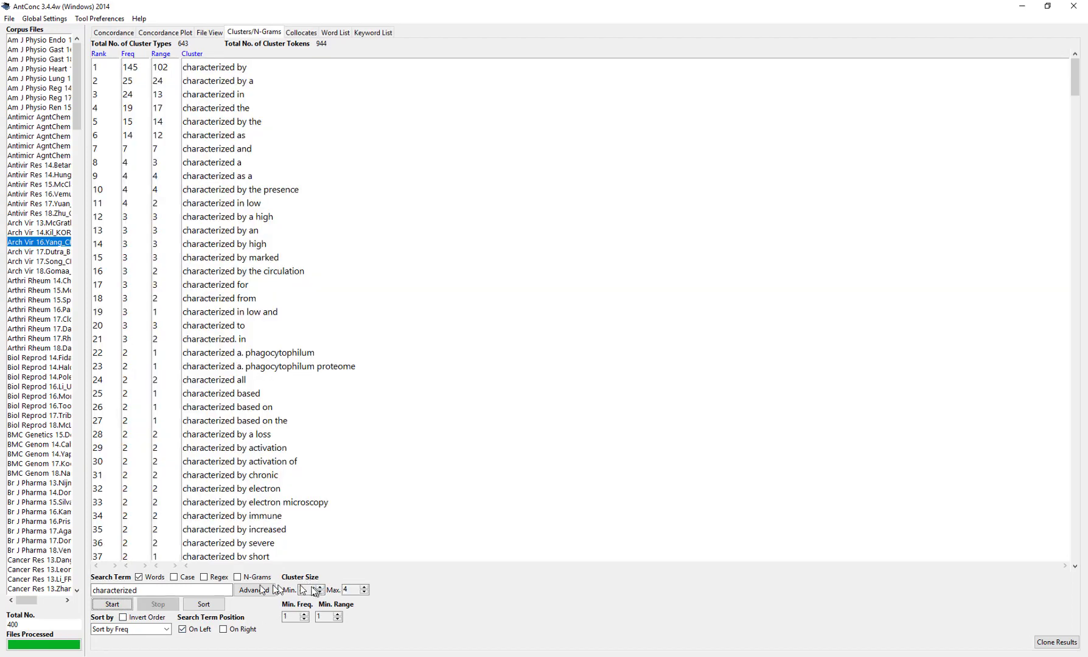
Check the search term position options, then review the "characterized" concordance and return to its cluster list.
left_click(210, 589)
left_click(224, 630)
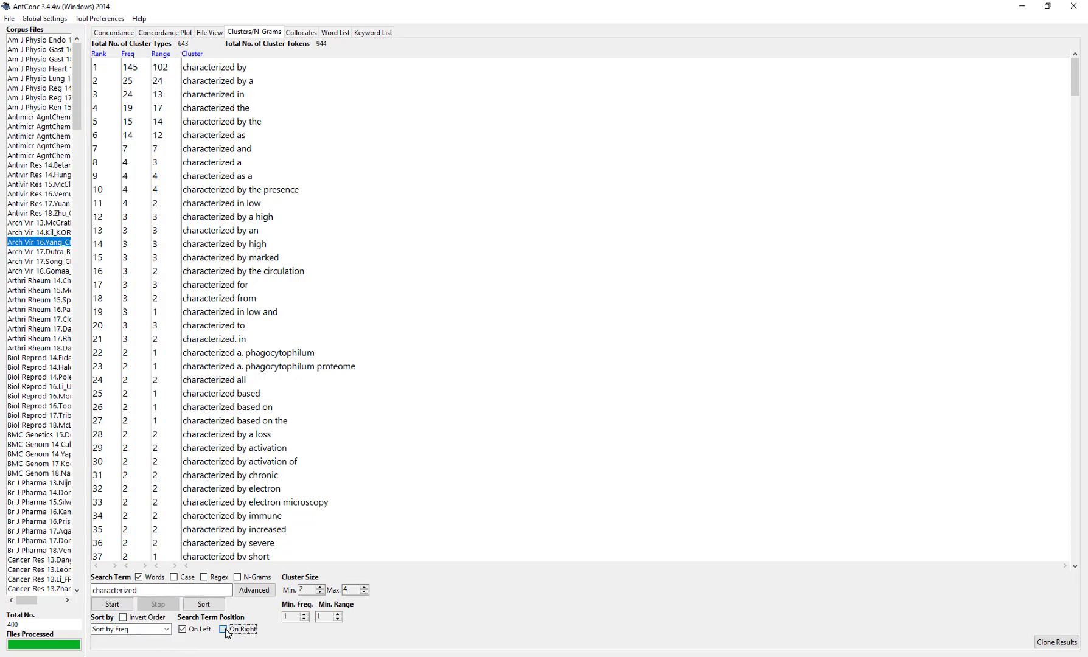
left_click(182, 630)
left_click(126, 33)
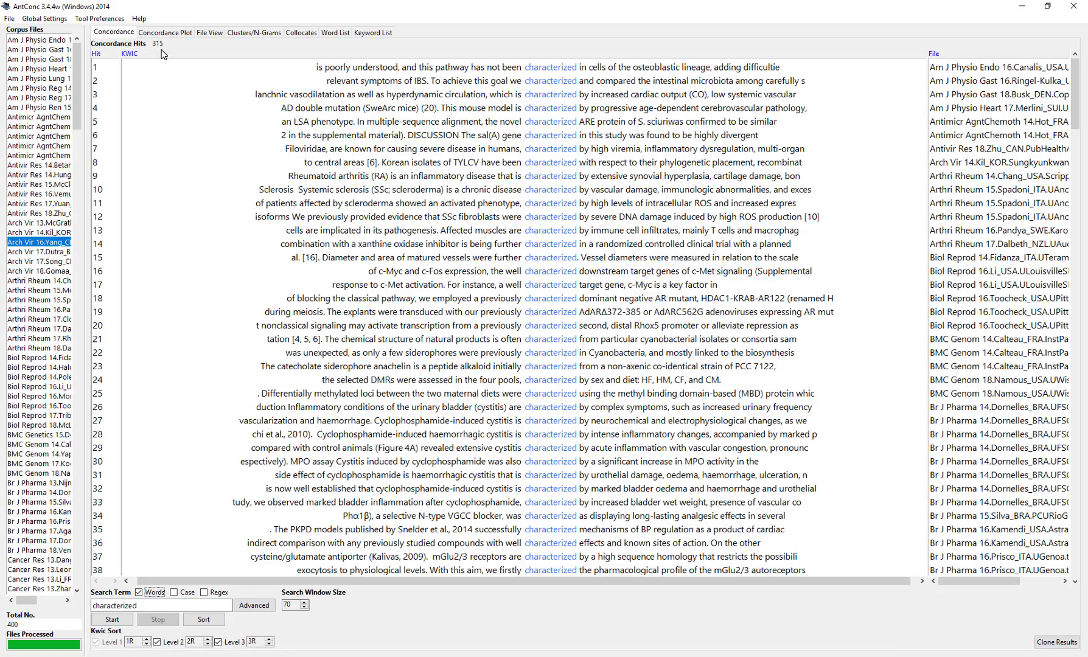
left_click(266, 35)
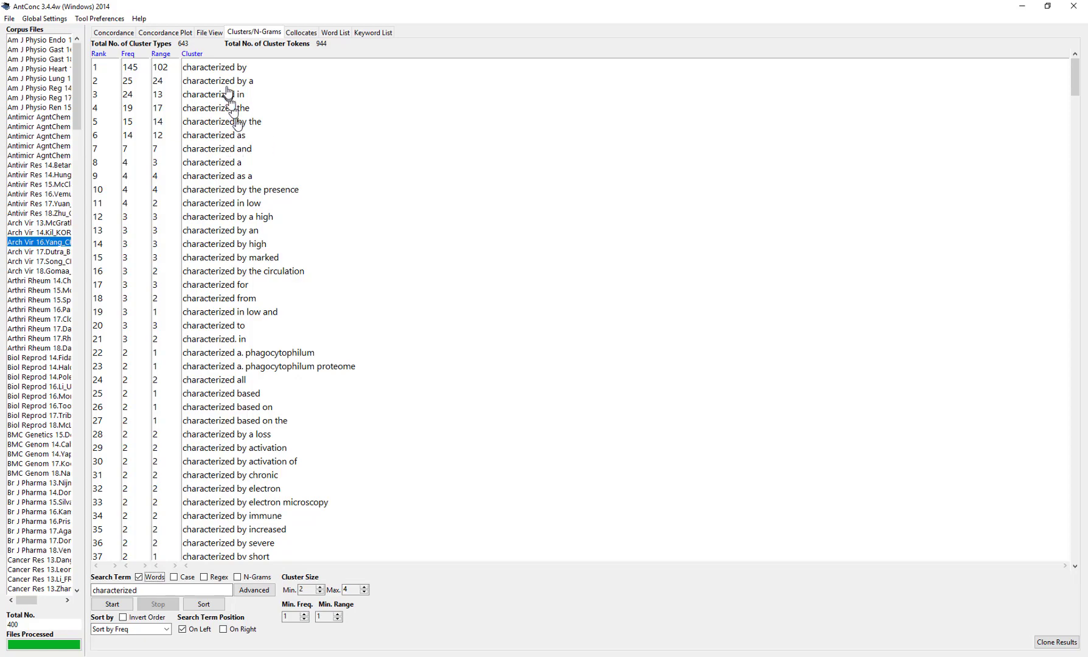
Bring up the concordance for the cluster "characterized by" and examine the phrases that follow it.
left_click(219, 67)
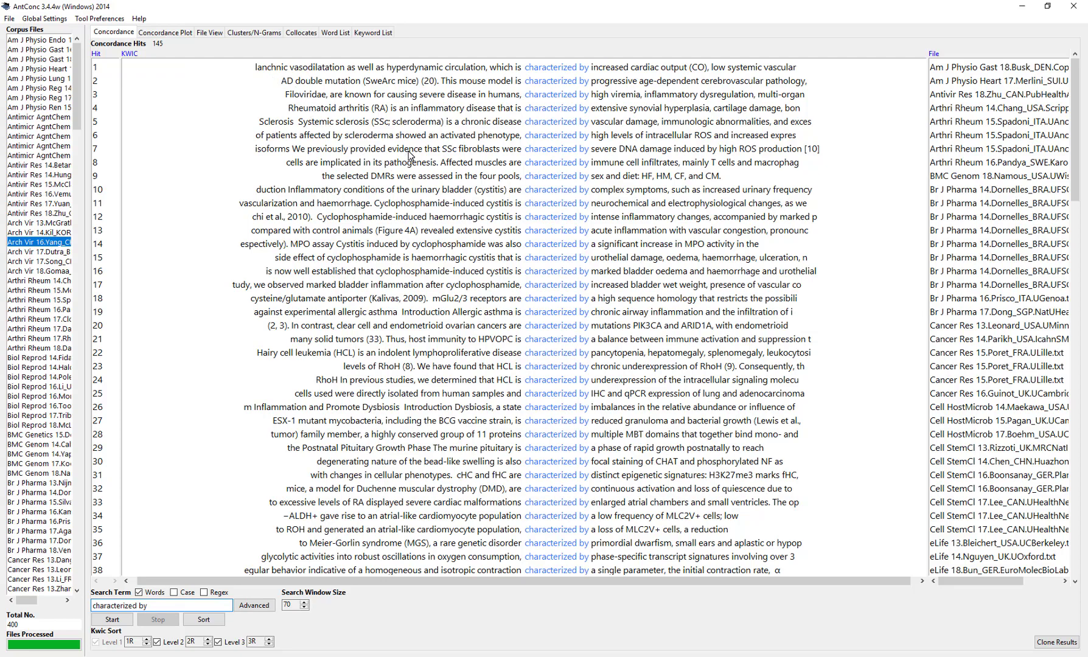
scroll(426, 169, "down", 4)
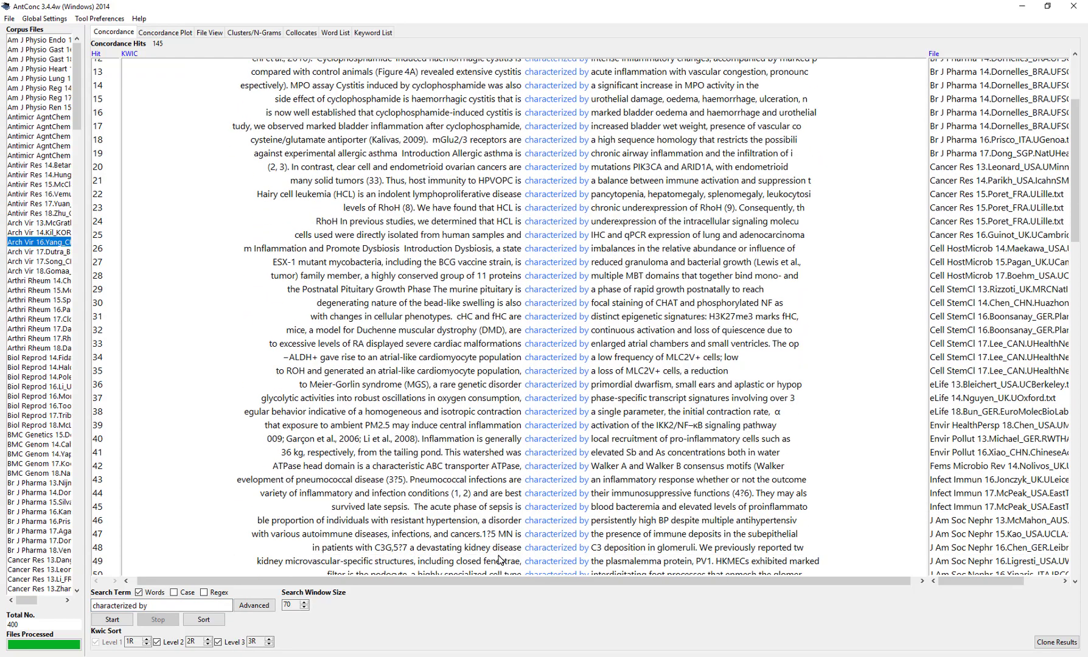
scroll(476, 350, "up", 4)
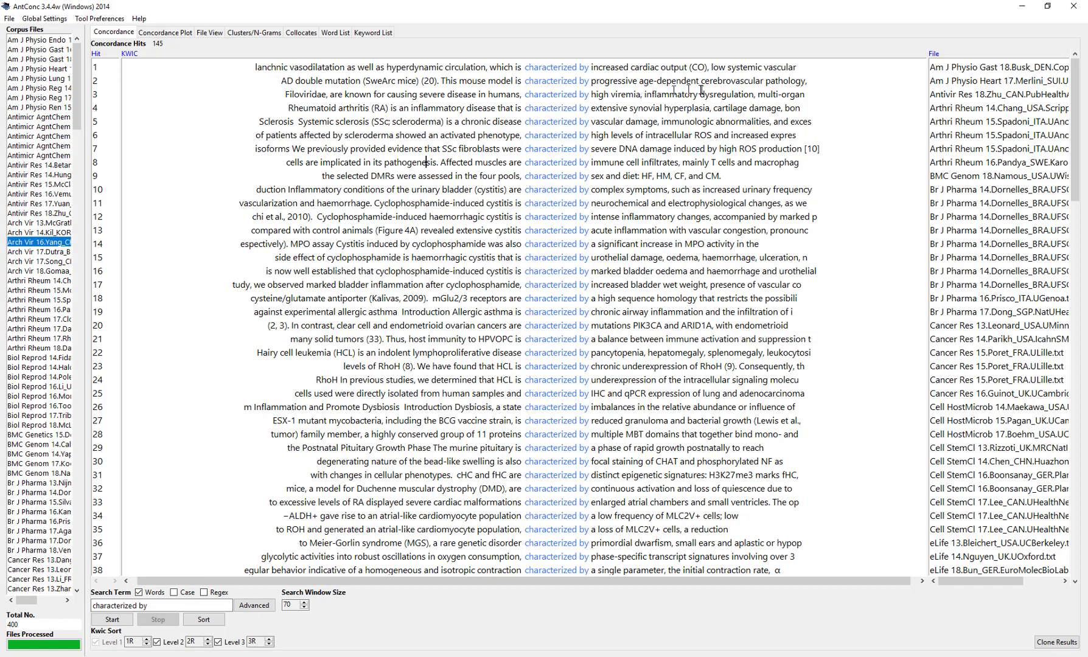
left_click_drag(638, 94, 670, 95)
Generate the clusters for "demonstrated" and bring up the concordance for the cluster "demonstrated that".
key("F4")
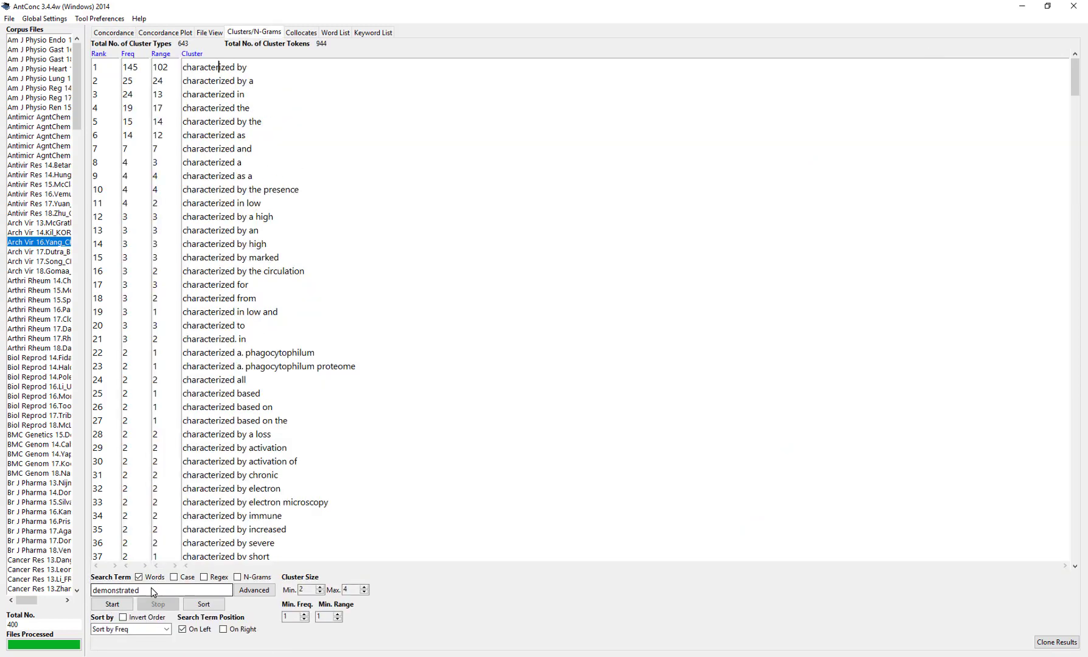
left_click(110, 603)
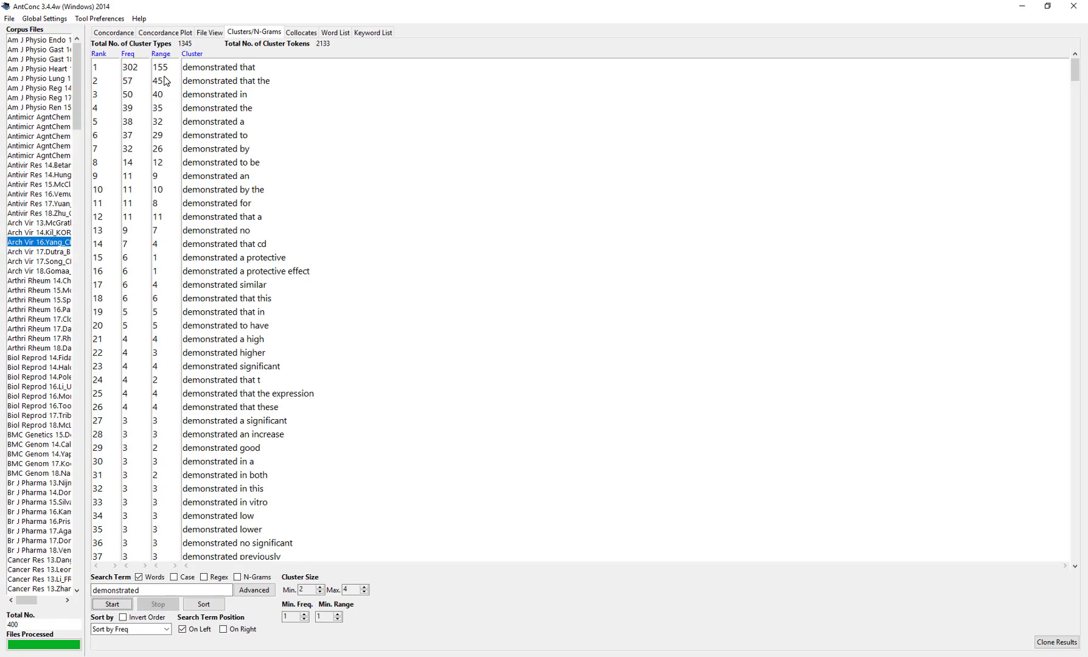
left_click(244, 68)
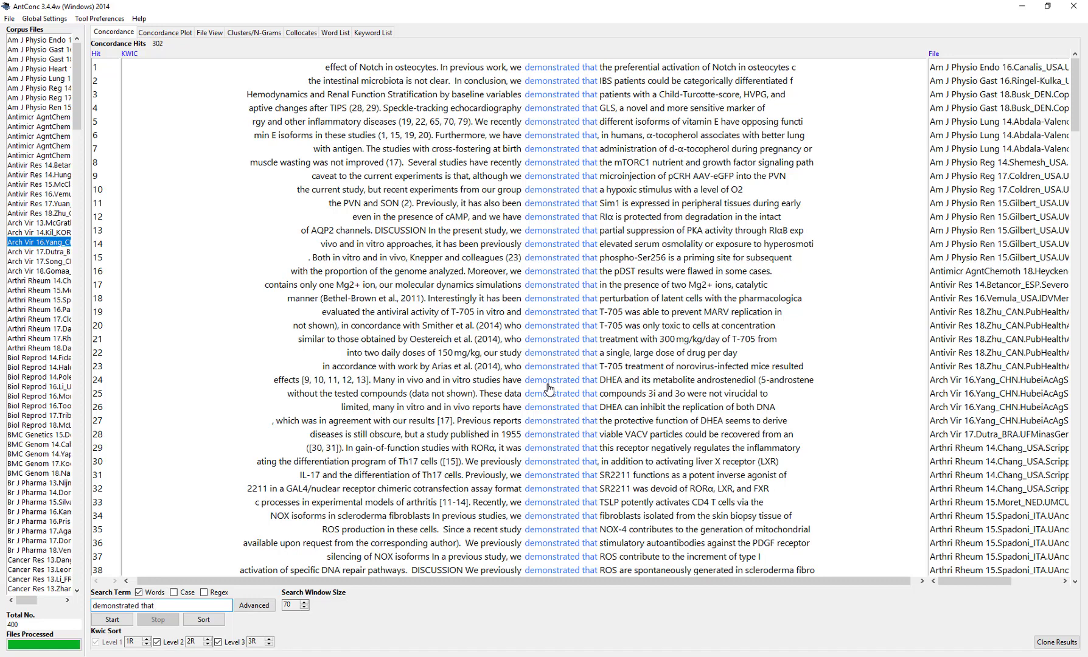
Examine the "demonstrated a" concordance and view its necrosis line in the Vet Pathol 14 article from OhioSU.
left_click(277, 34)
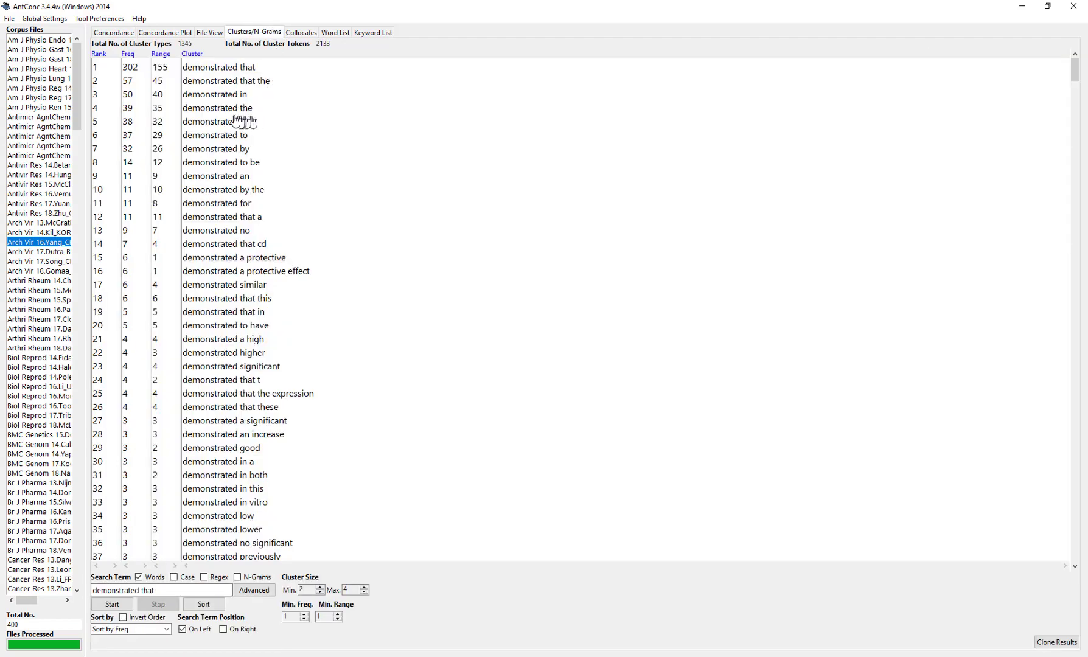
left_click(215, 125)
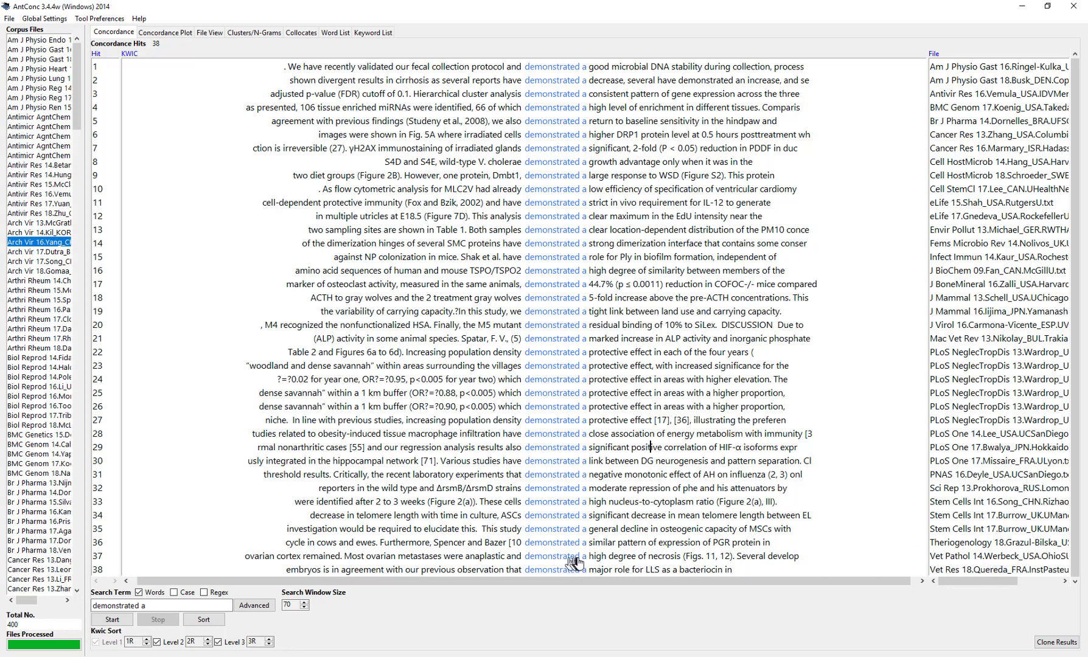
left_click_drag(654, 554, 670, 553)
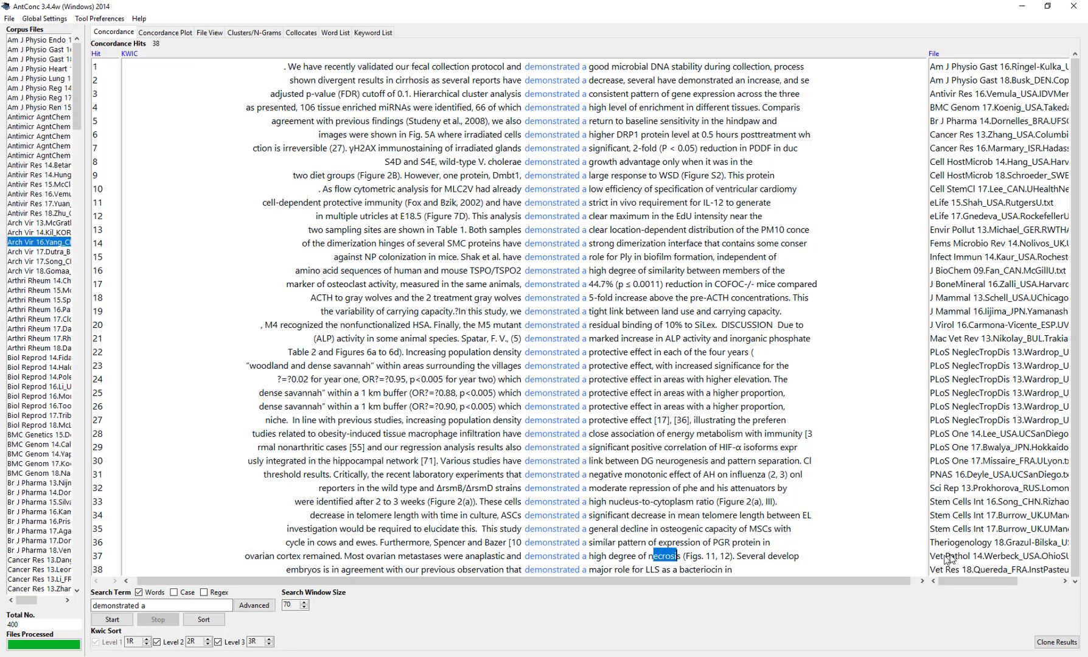
left_click(551, 557)
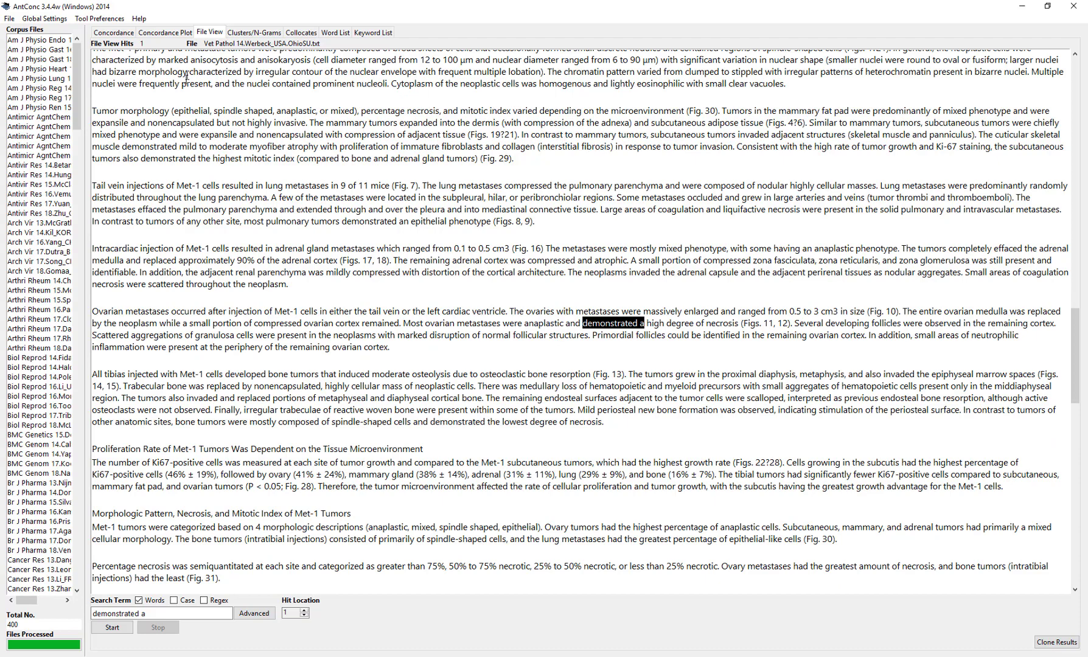
left_click(114, 32)
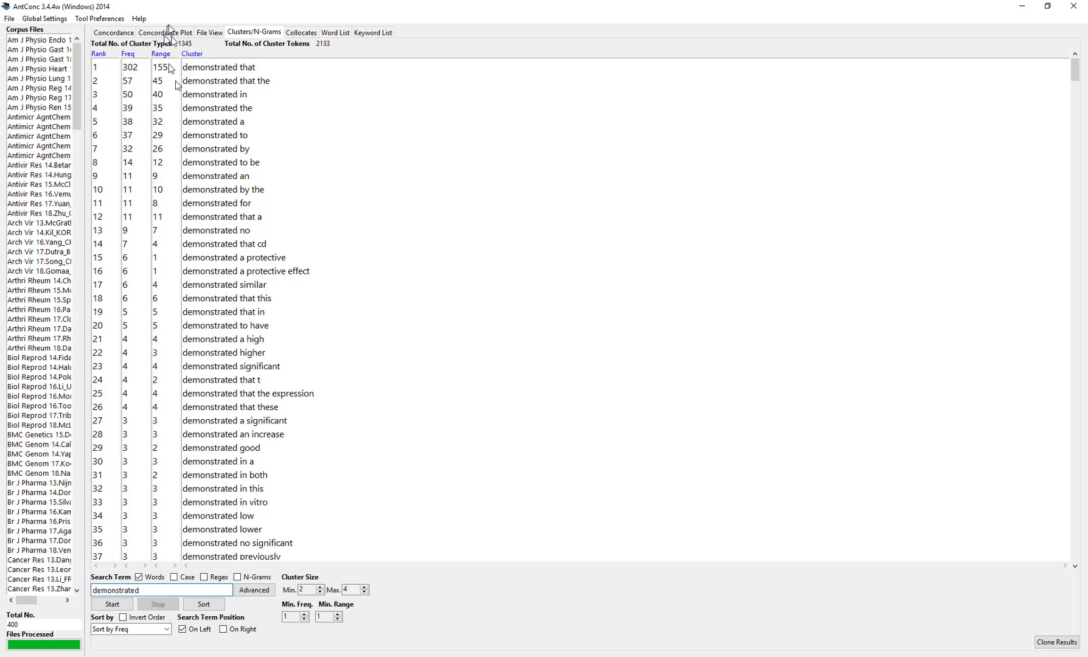
Clear all tools and files, and load every file from Documents > CEVM > CEVM Sub-corpora > categ.Basic Science sub-corpus.
left_click(9, 19)
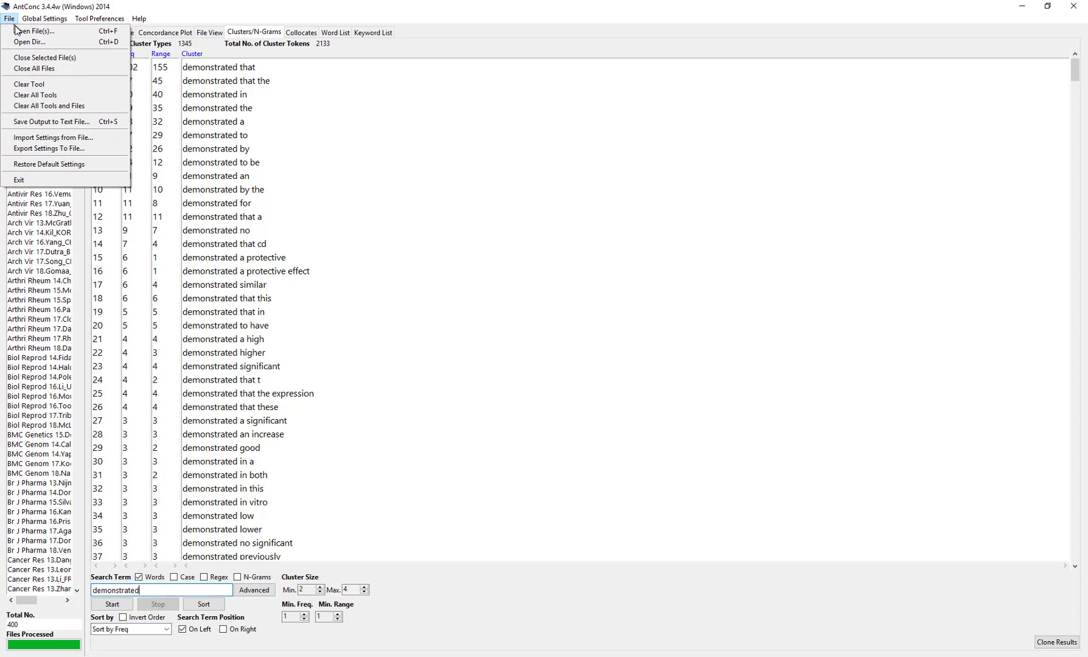
left_click(30, 106)
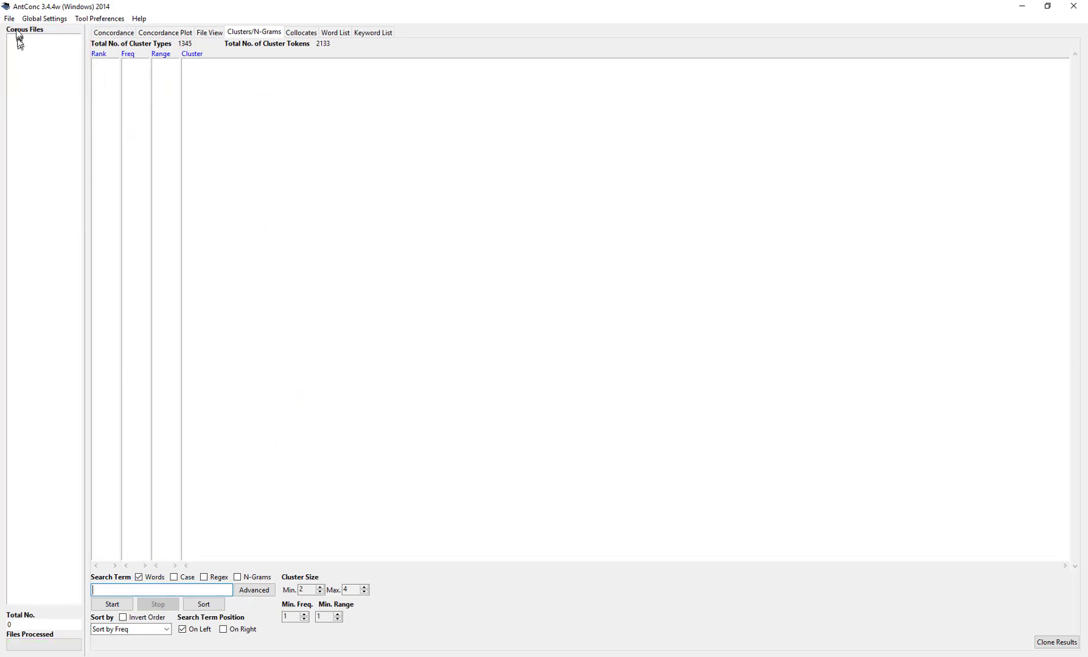
left_click(9, 19)
left_click(15, 32)
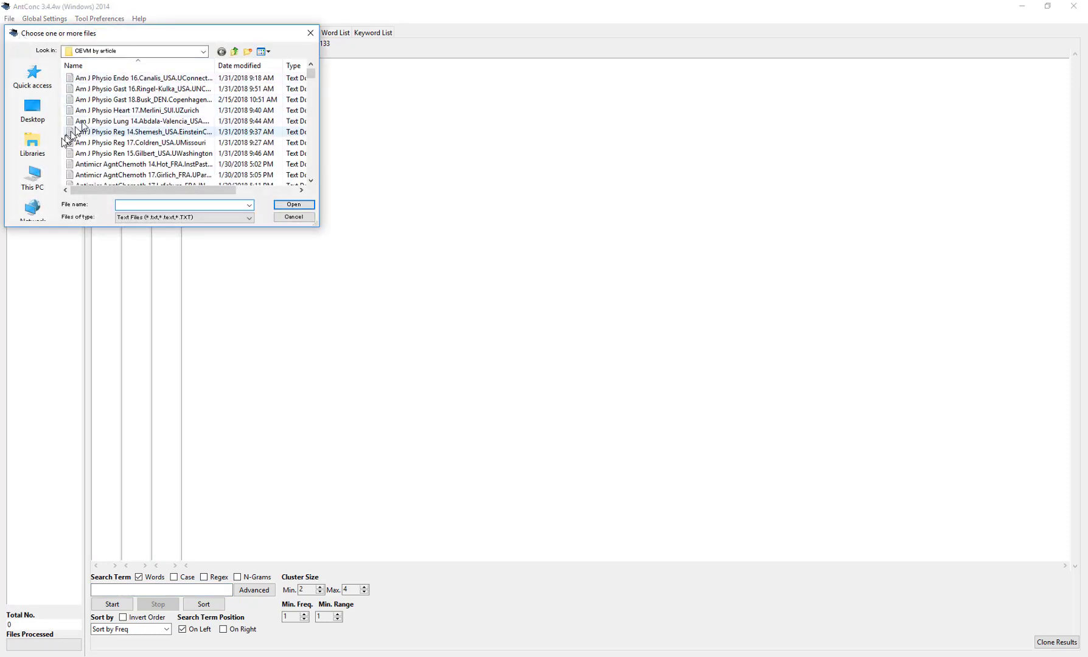
left_click(37, 179)
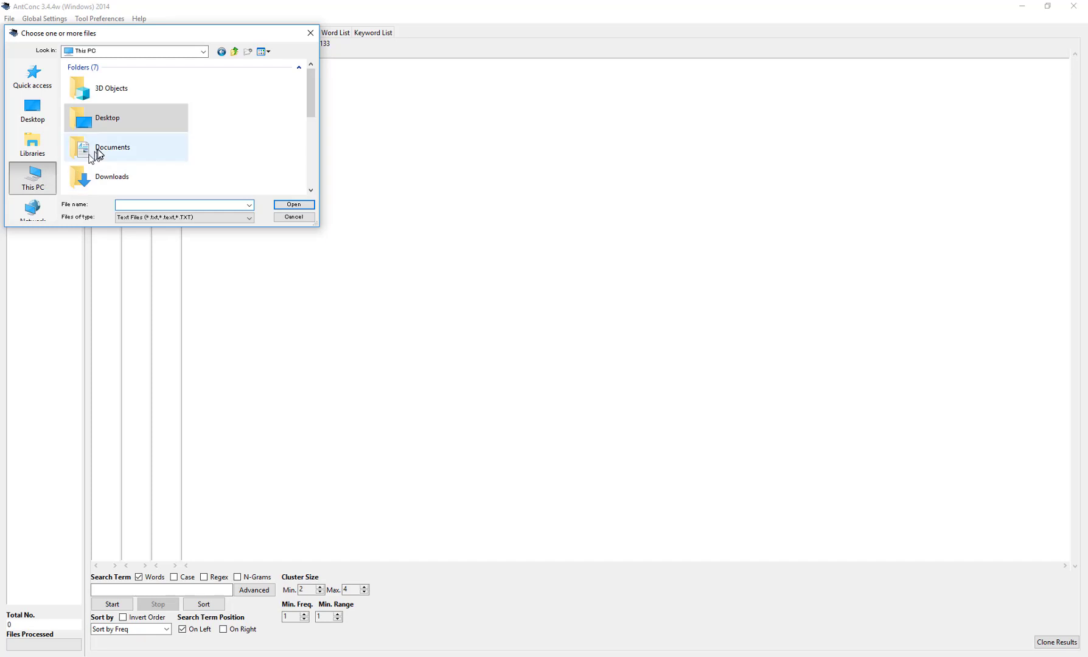
double_click(104, 147)
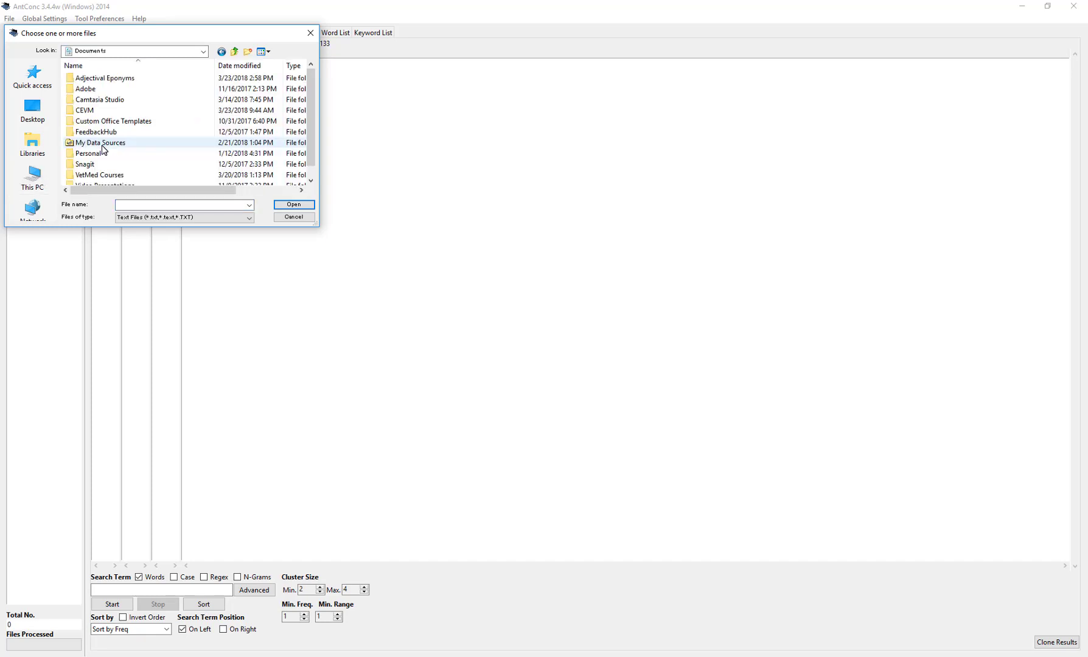
double_click(94, 110)
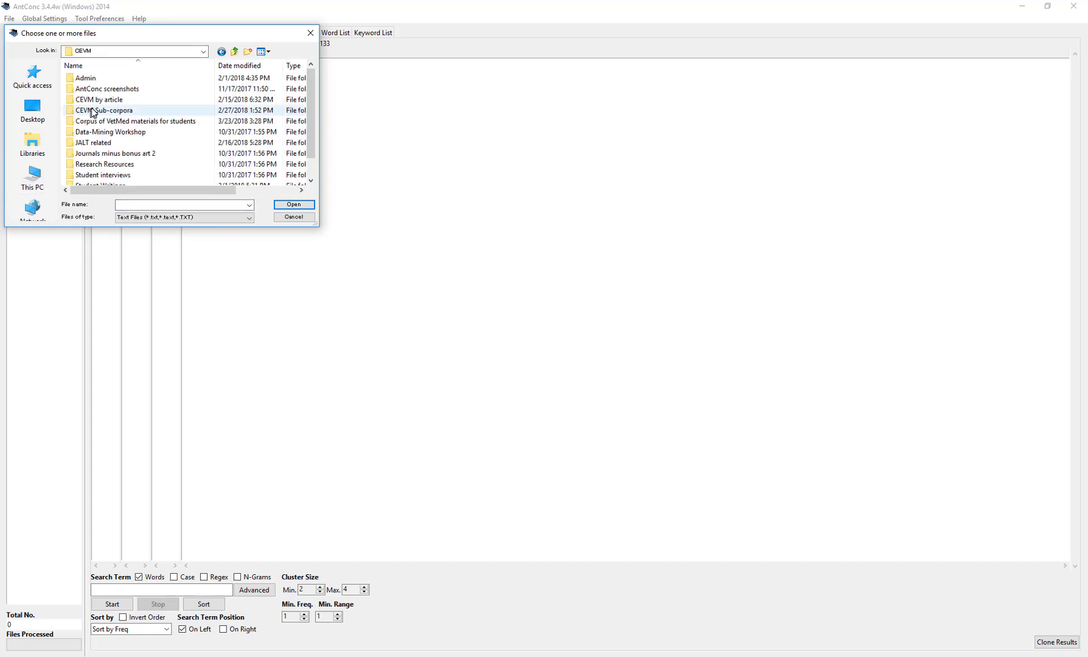
double_click(94, 110)
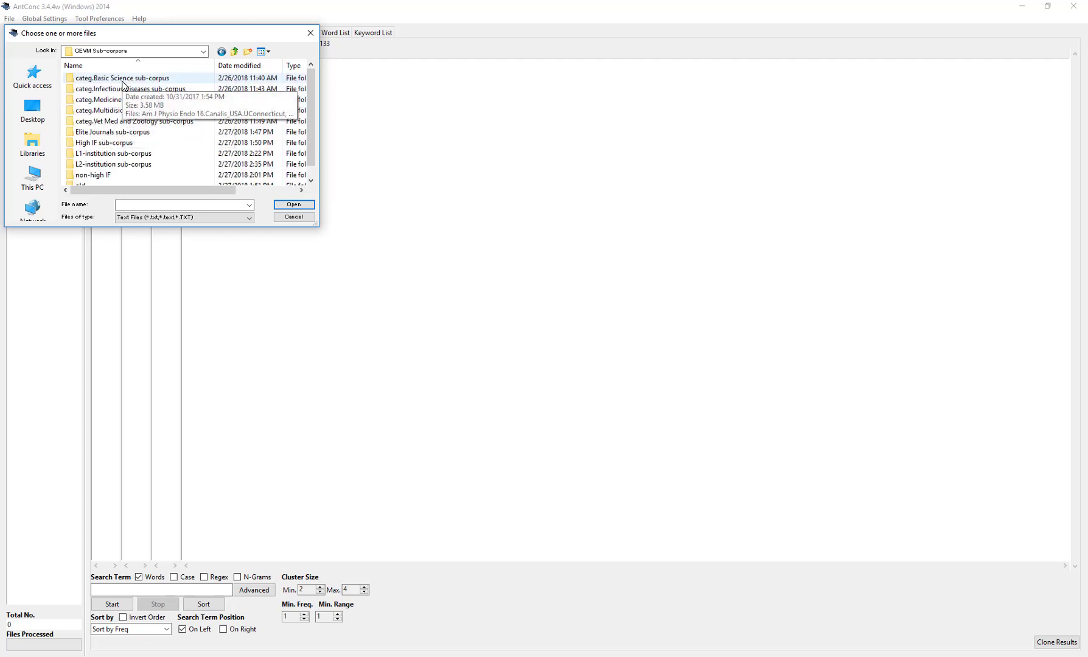
double_click(123, 79)
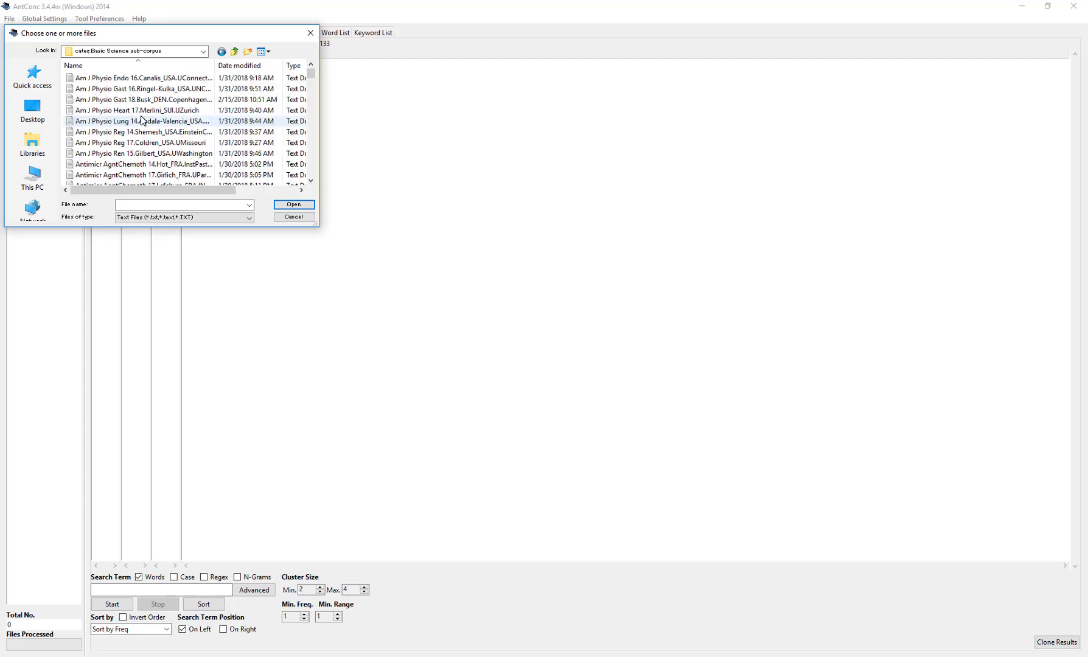
key("ctrl+a")
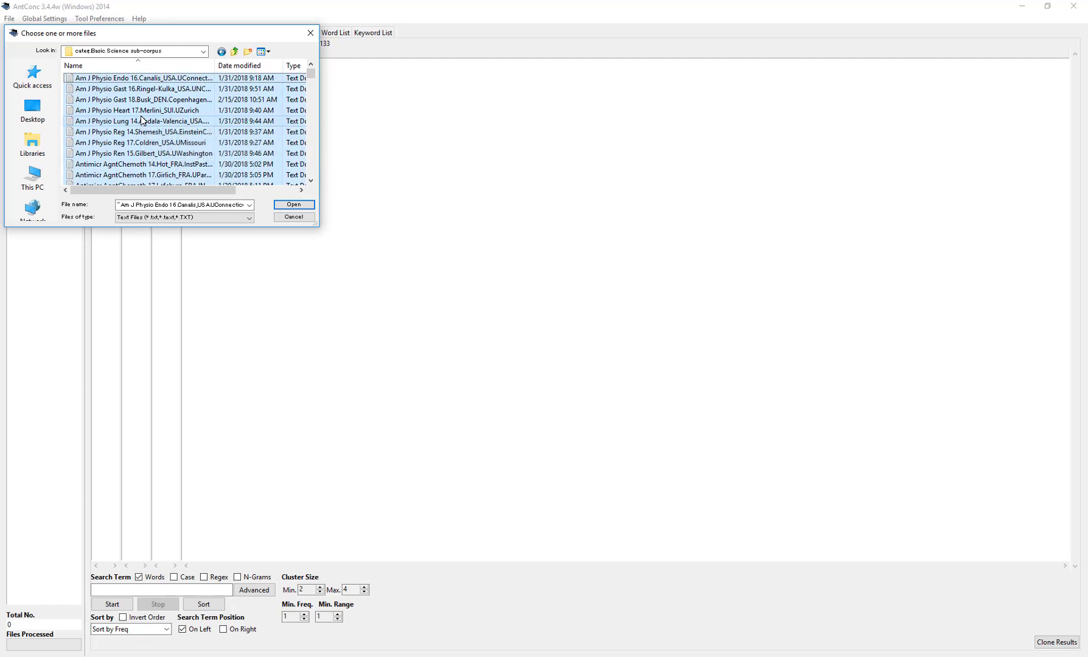
key("Return")
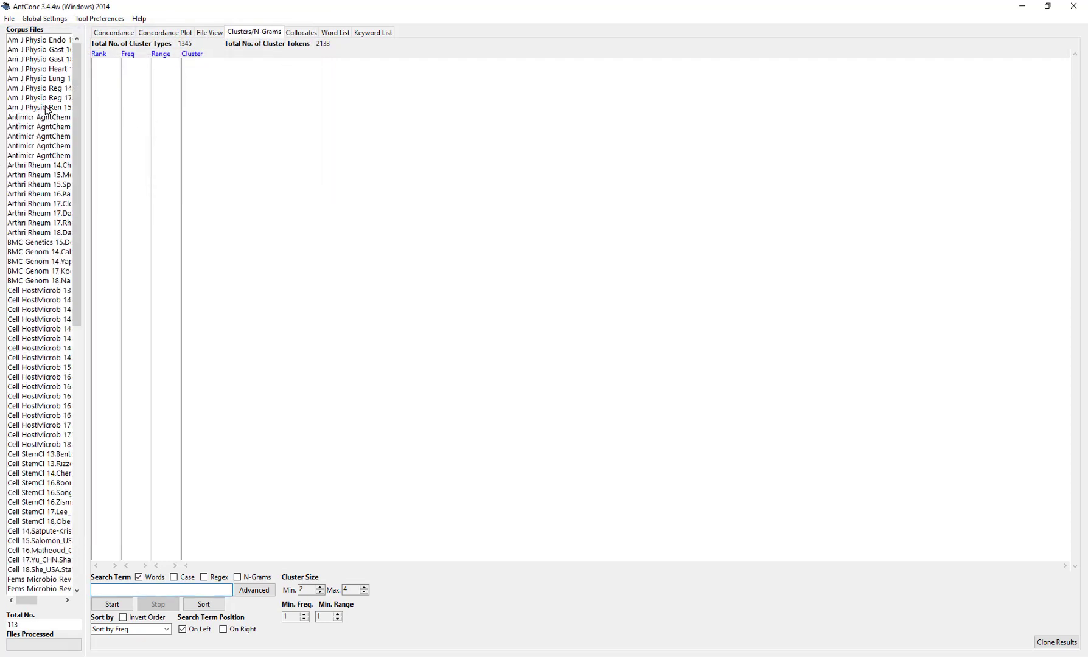
Switch to the CEVM journal info sheet in Excel and review the basic science journals, including the Cell titles.
key("alt+Tab")
key("alt+Tab")
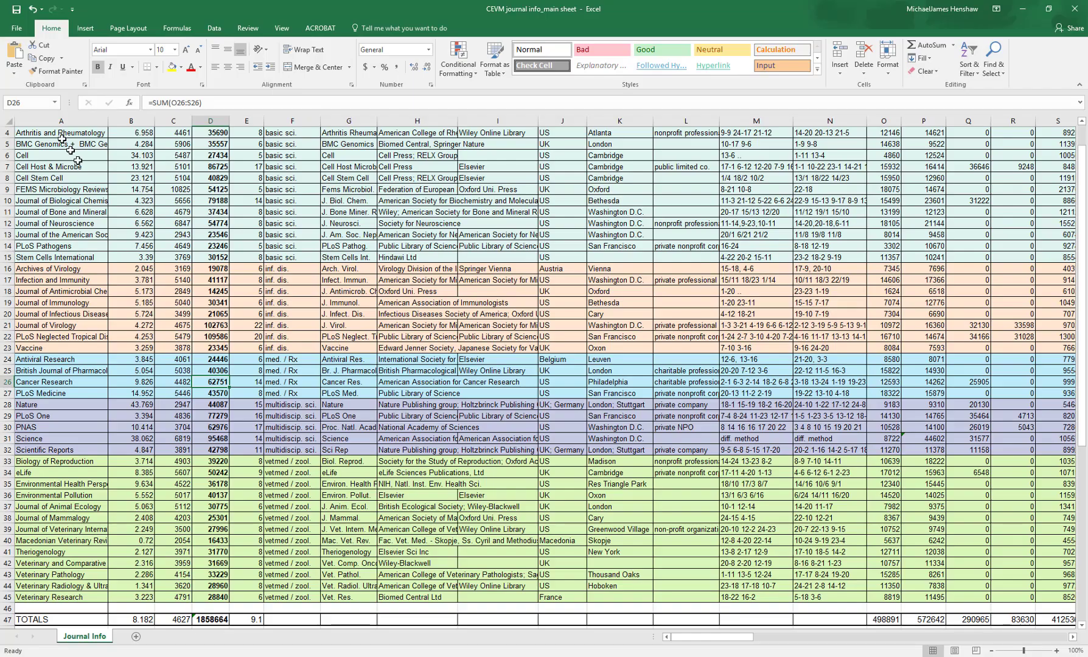
left_click(127, 224)
scroll(151, 242, "up", 2)
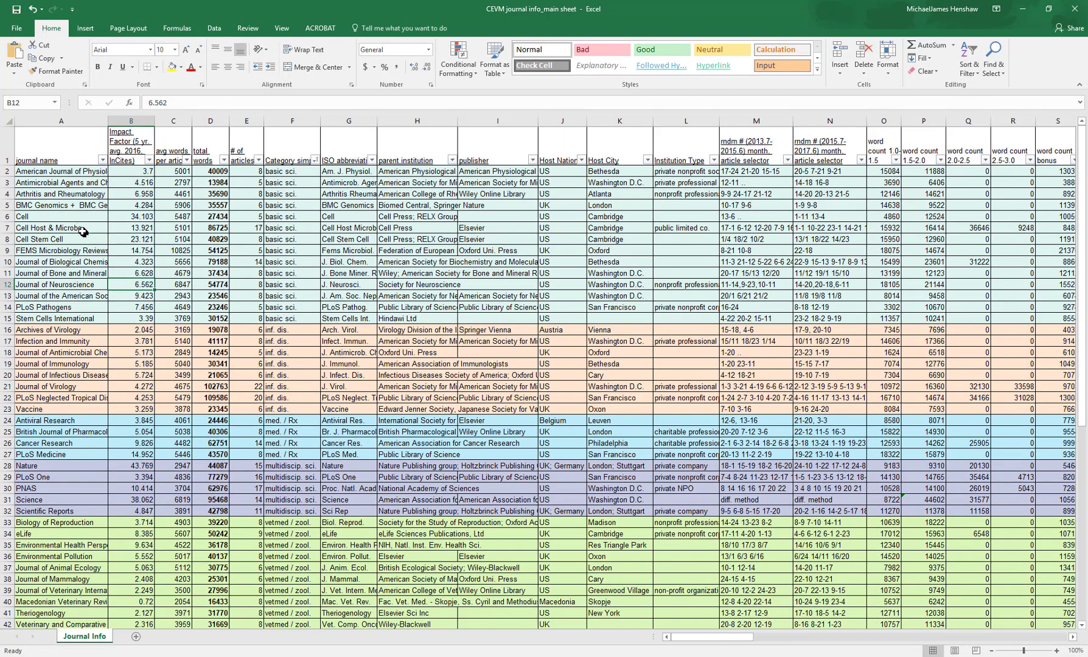
left_click_drag(41, 217, 40, 235)
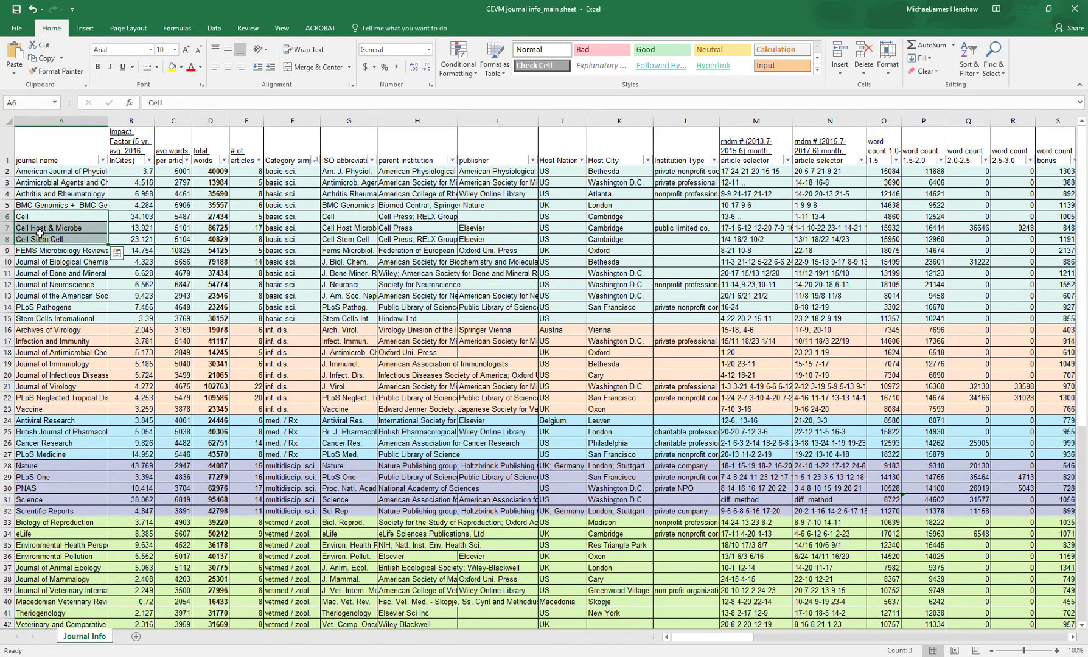
left_click(54, 262)
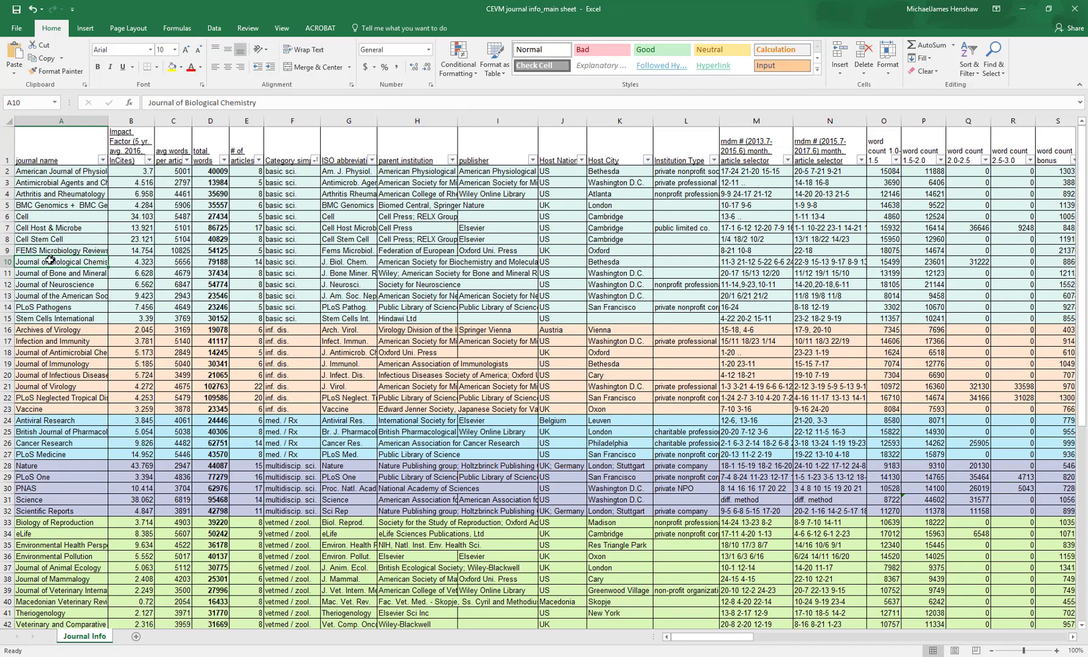
left_click_drag(54, 172, 56, 195)
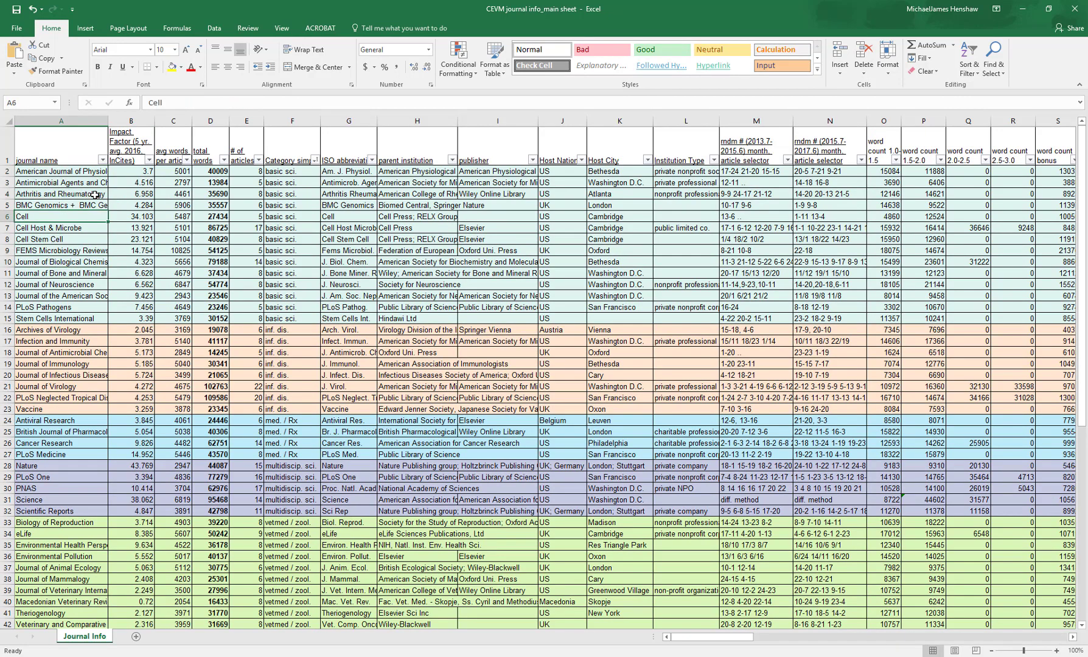
Switch back to AntConc, generate the clusters for "characterized by" in the loaded sub-corpus, and bring up that cluster's concordance.
key("alt+Tab")
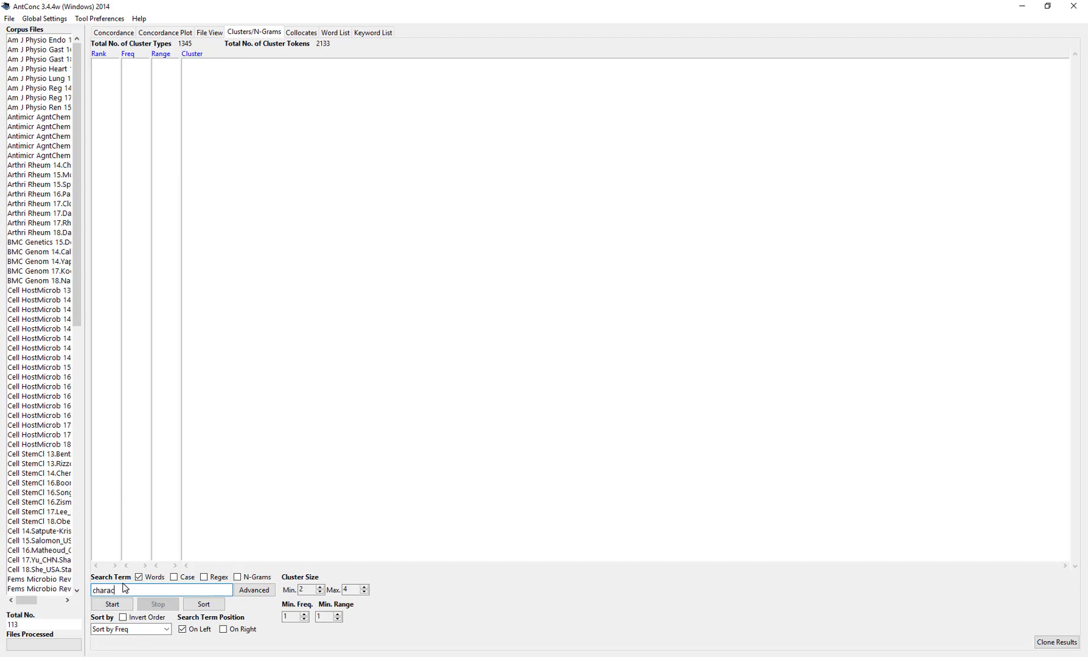
type("terized by")
key("Return")
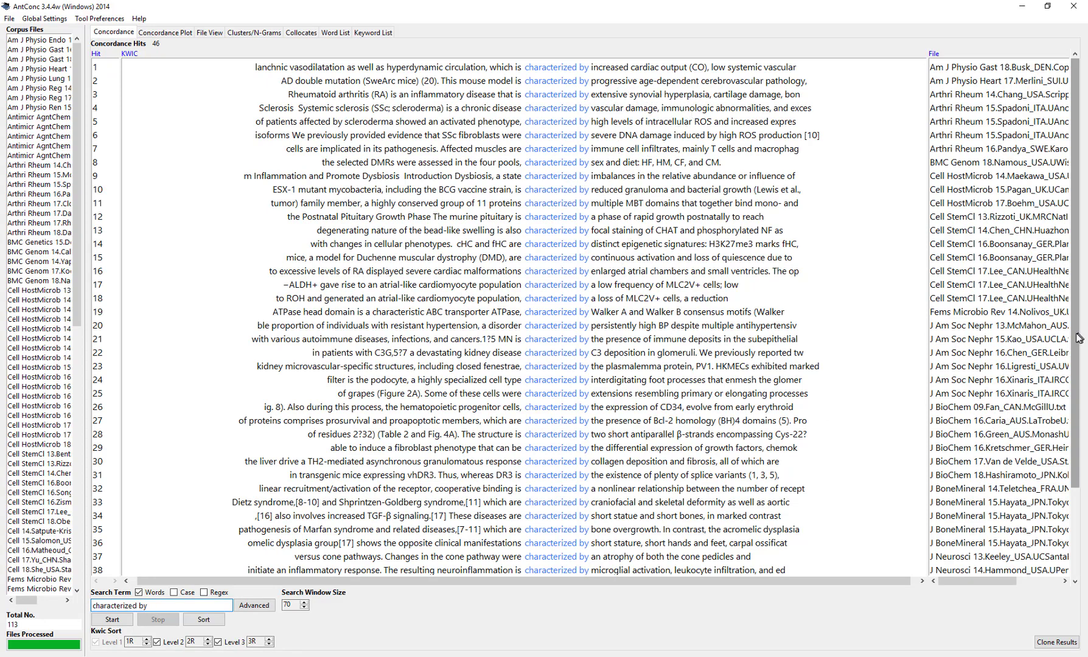
Examine what follows "characterized by" through the end of the concordance, marking the words "fibrosis" and "deformity".
left_click_drag(1079, 339, 1071, 466)
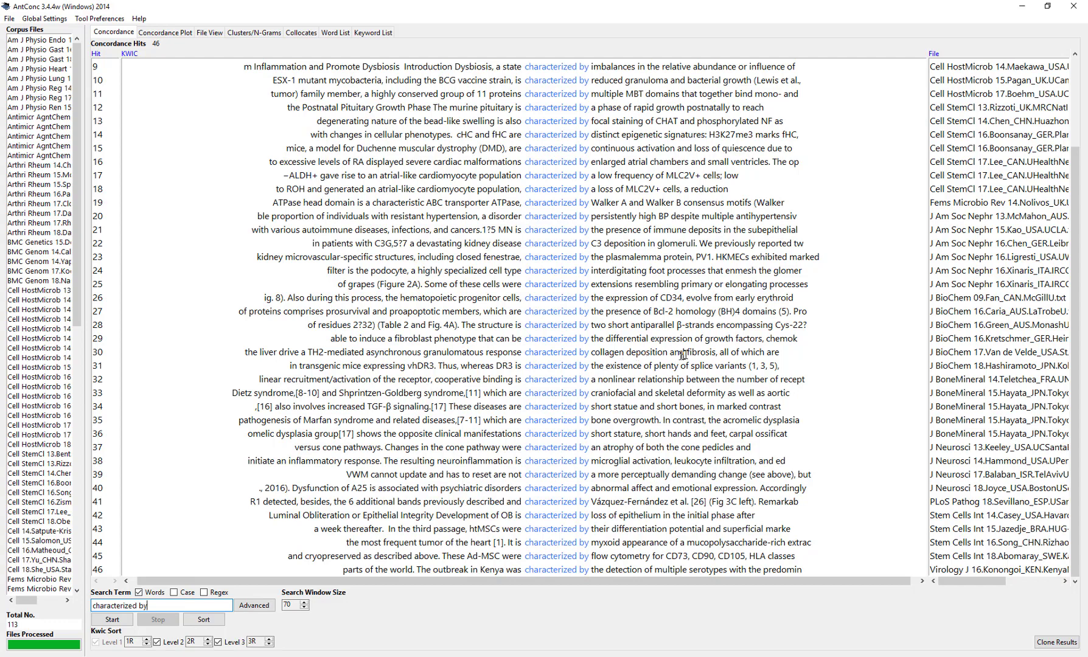
left_click_drag(690, 354, 711, 353)
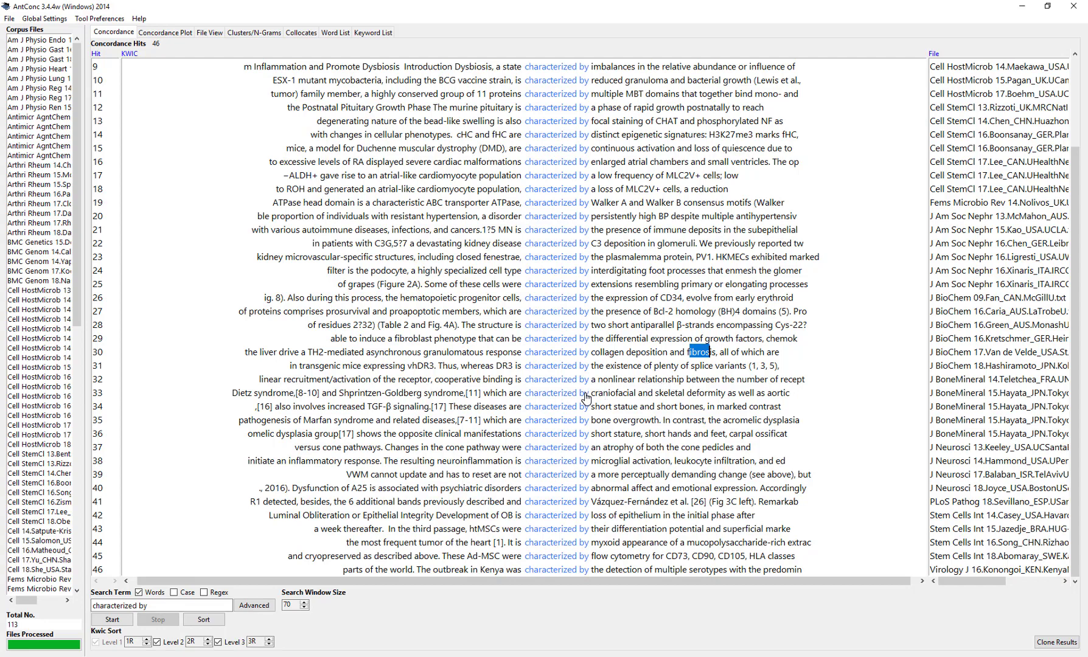
left_click(697, 395)
left_click_drag(645, 380, 722, 394)
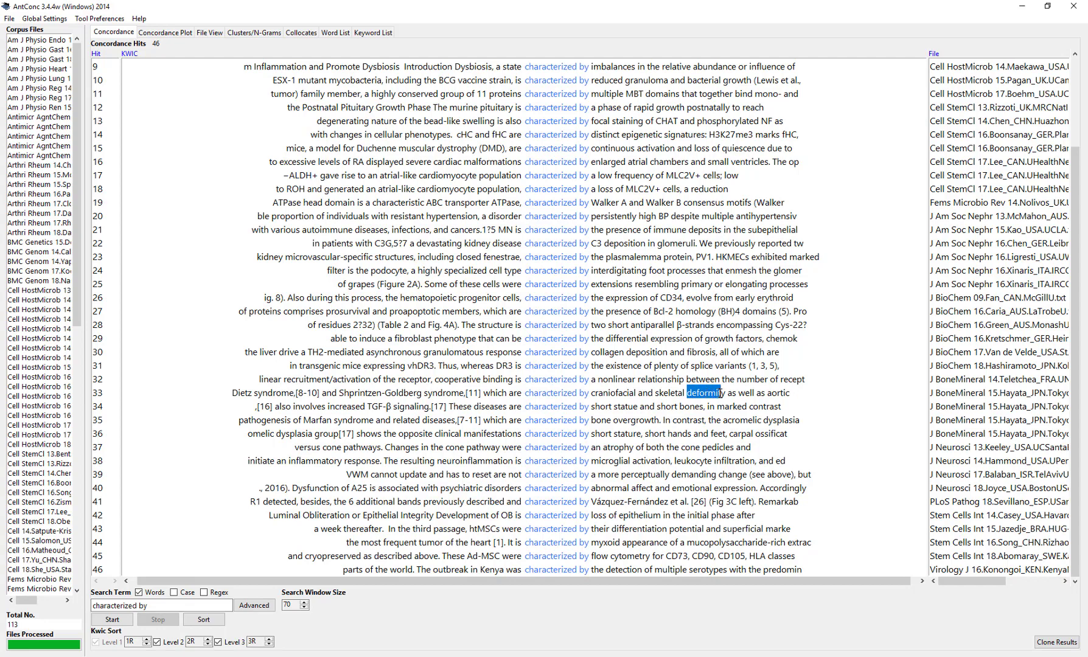
left_click(624, 397)
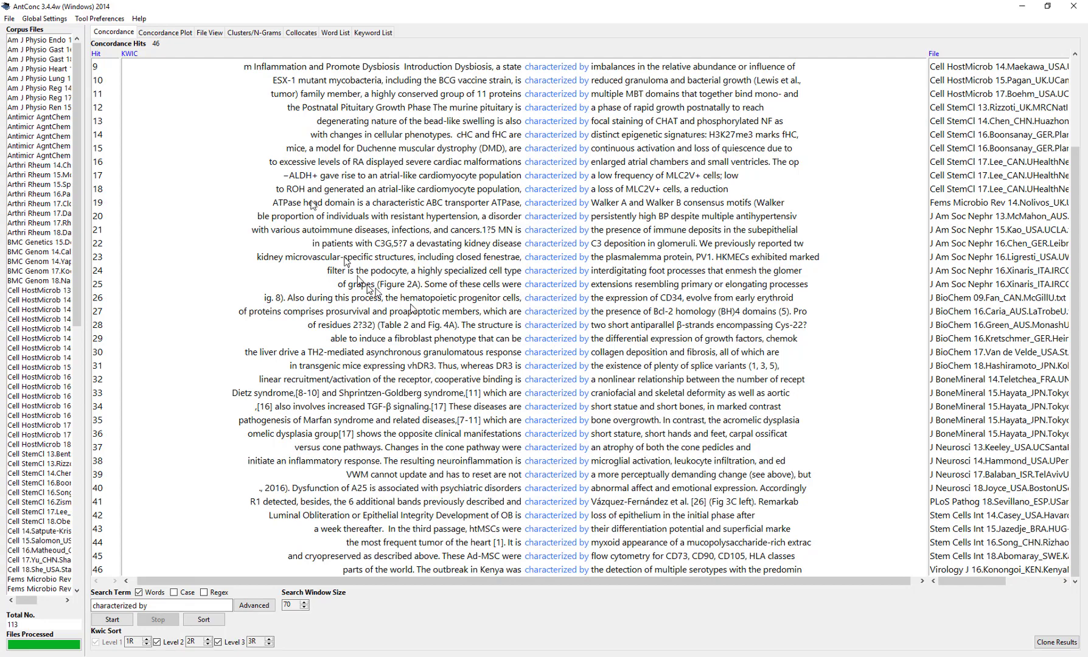
Return to the cluster list and generate the clusters for "demonstrated".
left_click(268, 32)
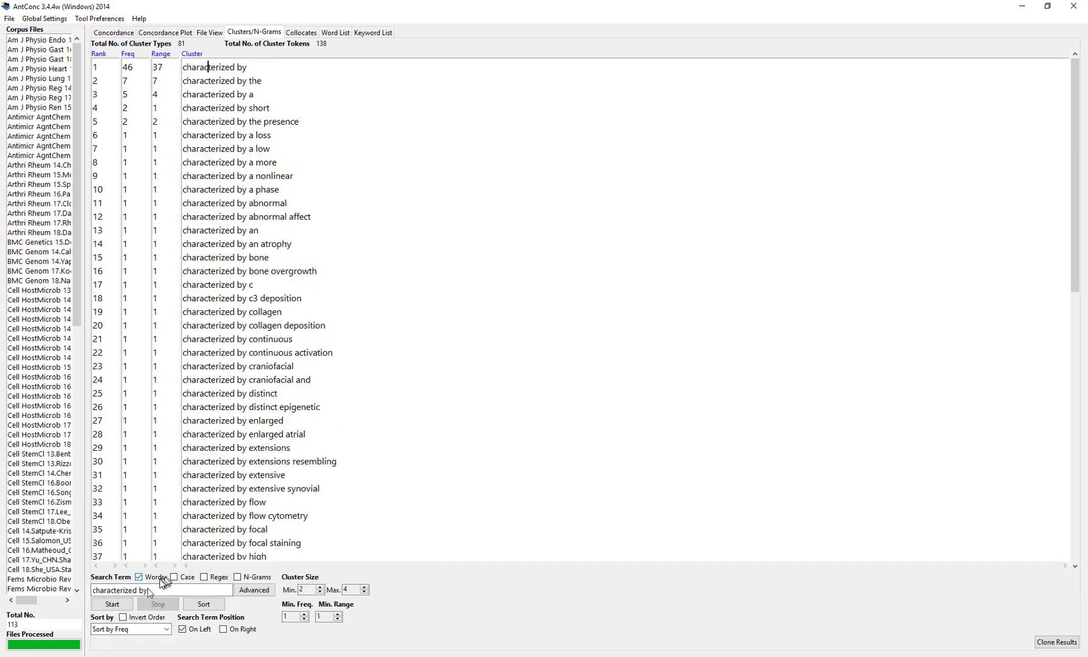
double_click(125, 591)
triple_click(134, 595)
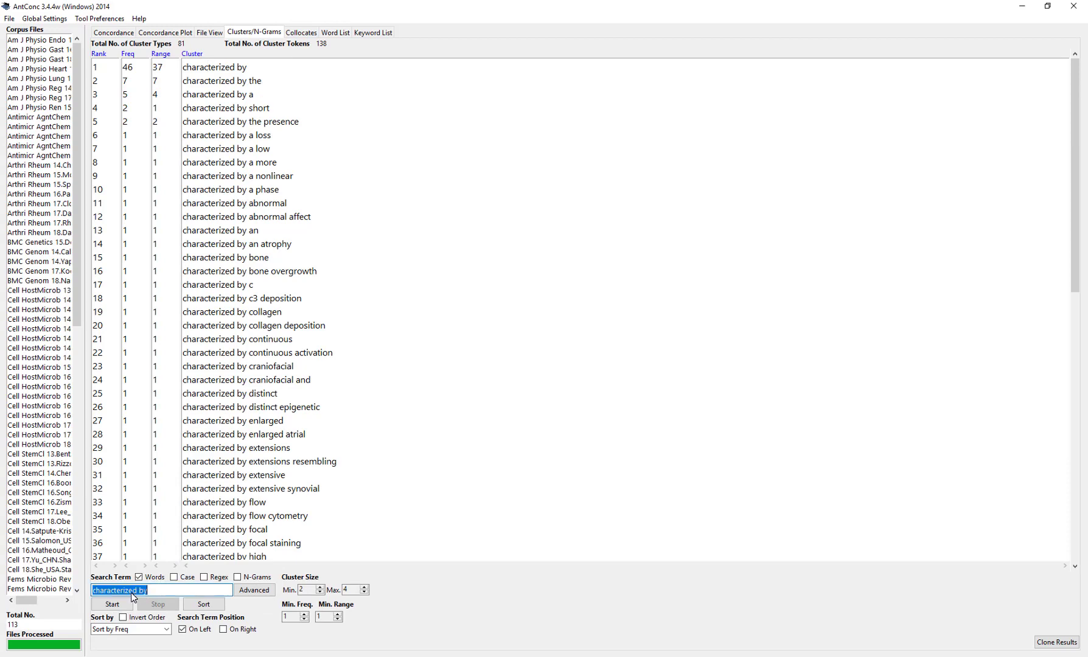
type("demonstrated")
key("Return")
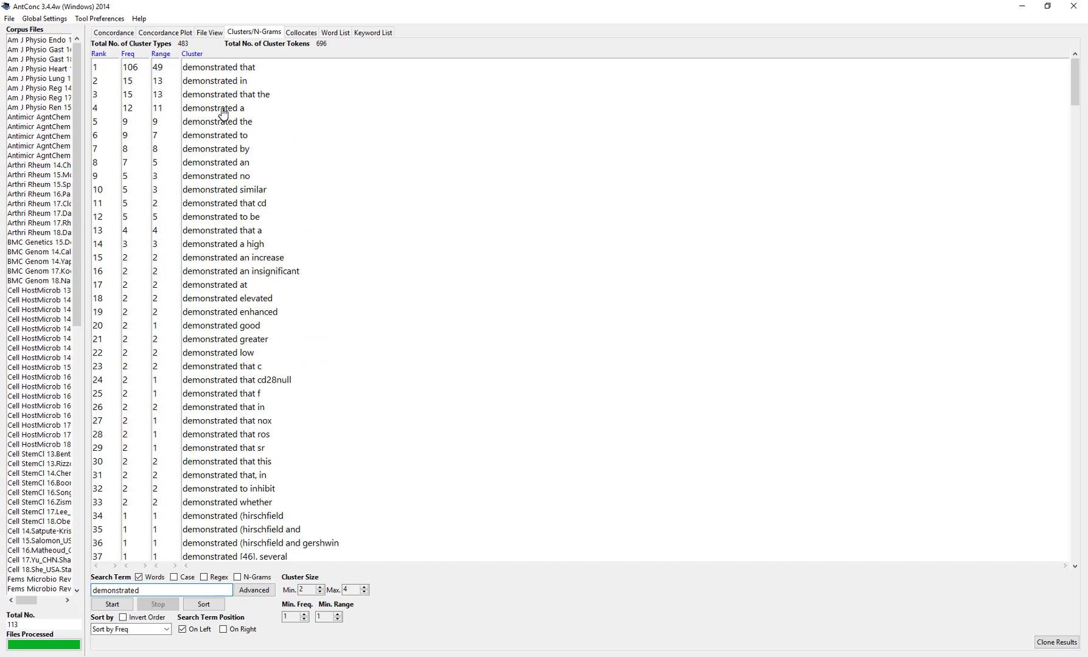
Bring up the concordance for the cluster "demonstrated a" and examine the phrases that follow it, marking "similarity".
left_click(225, 110)
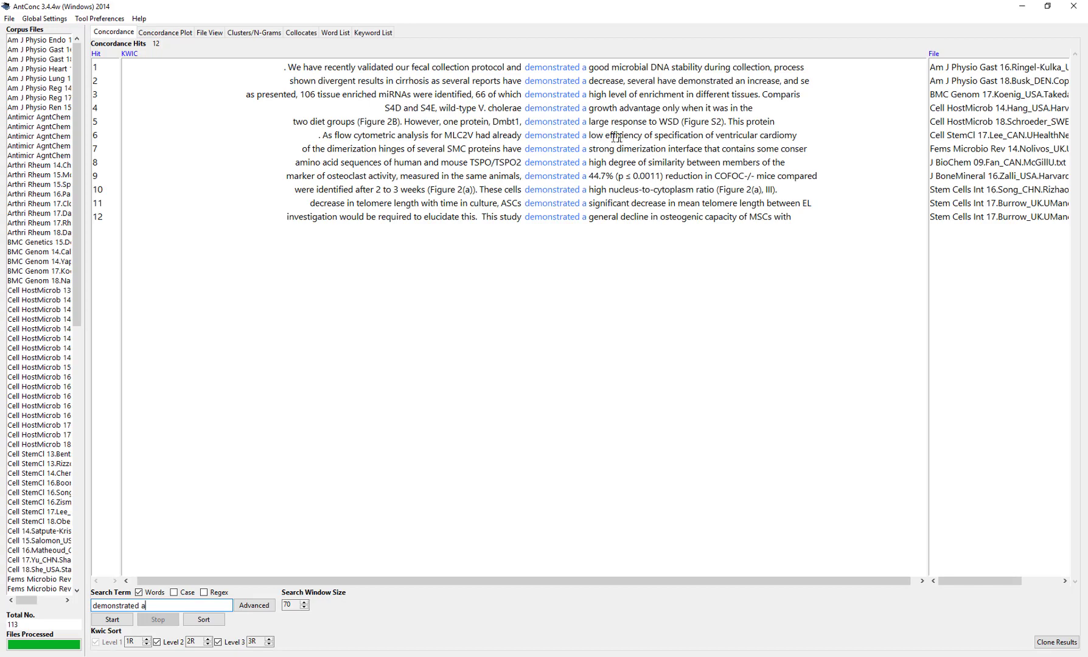
left_click(650, 94)
left_click_drag(653, 164, 688, 163)
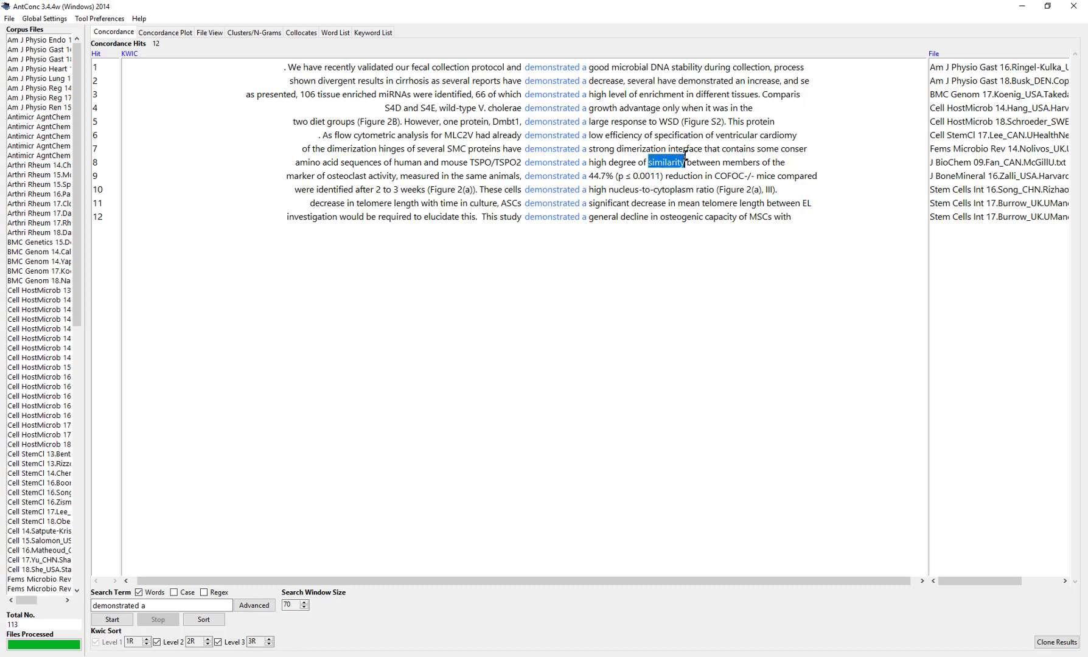
left_click(656, 218)
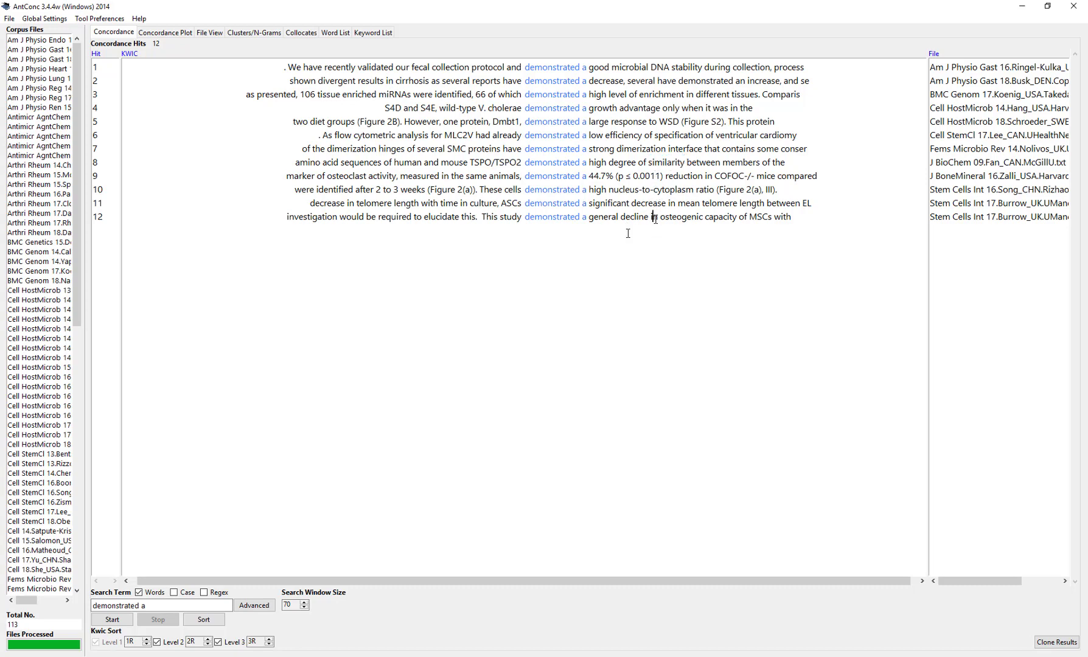